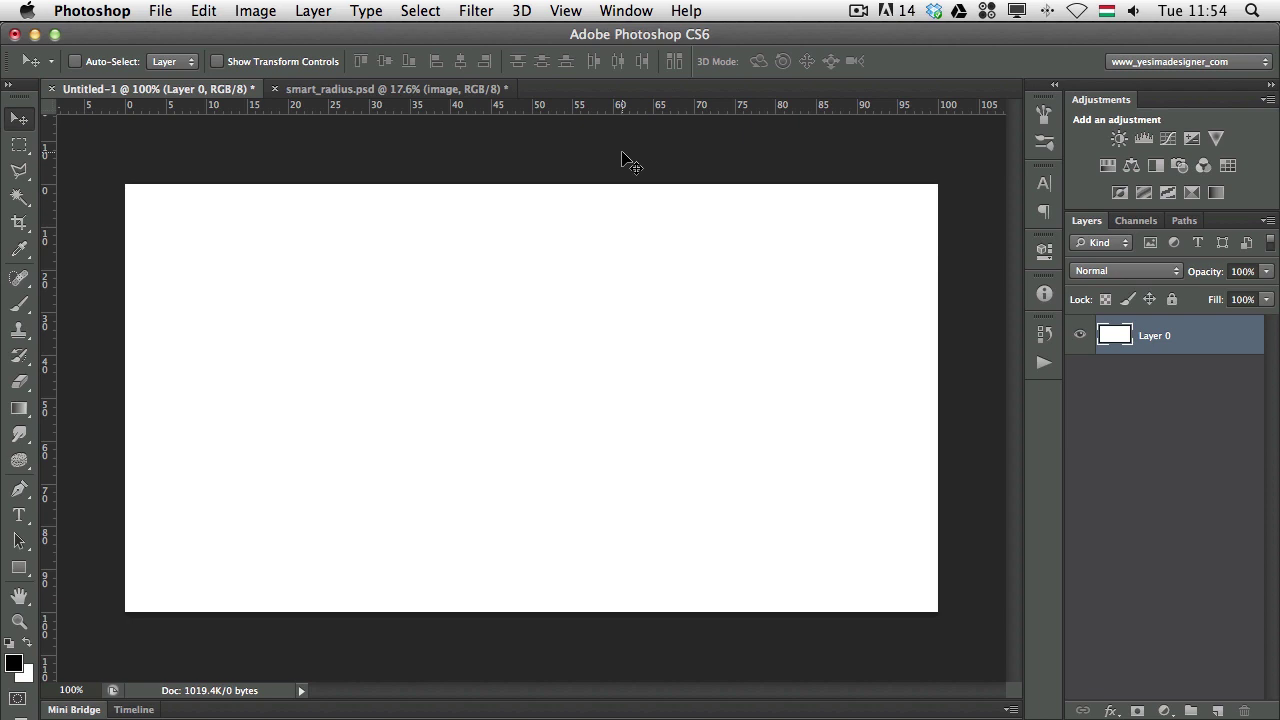
Toggle the rulers off and on again, leaving the view options unchanged.
{"action": "key", "text": "super+r"}
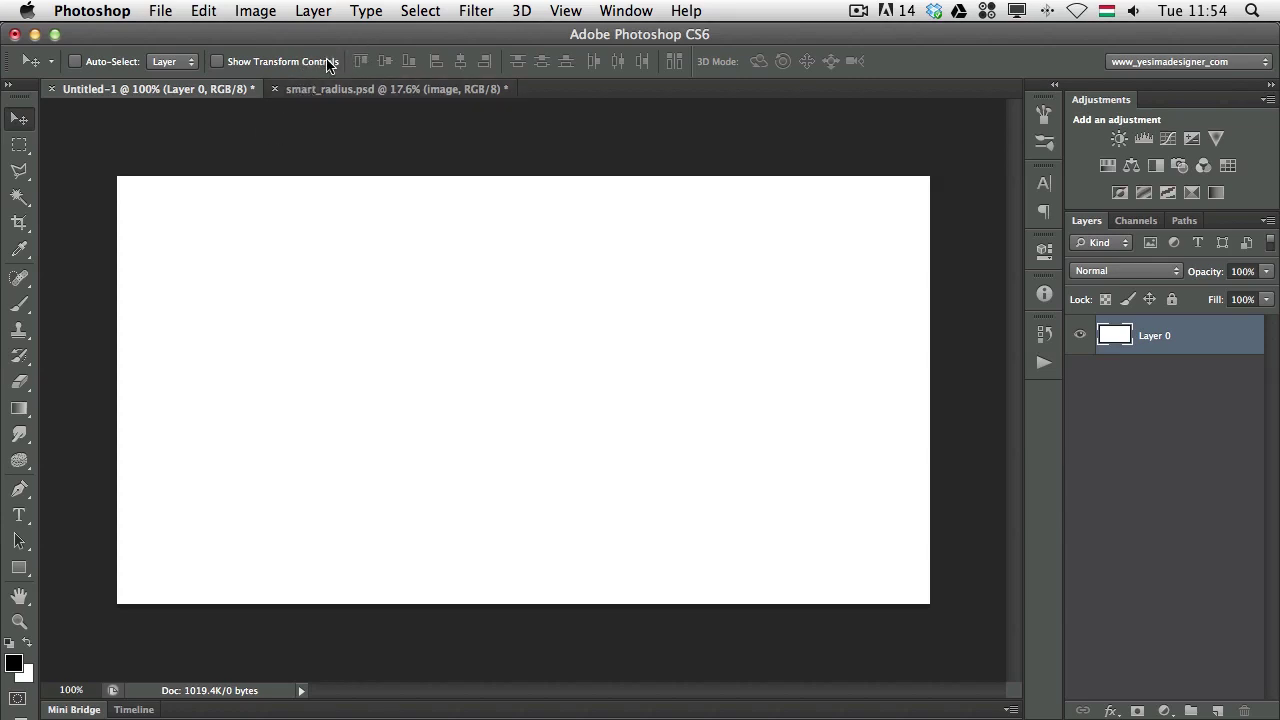
{"action": "key", "text": "super+r"}
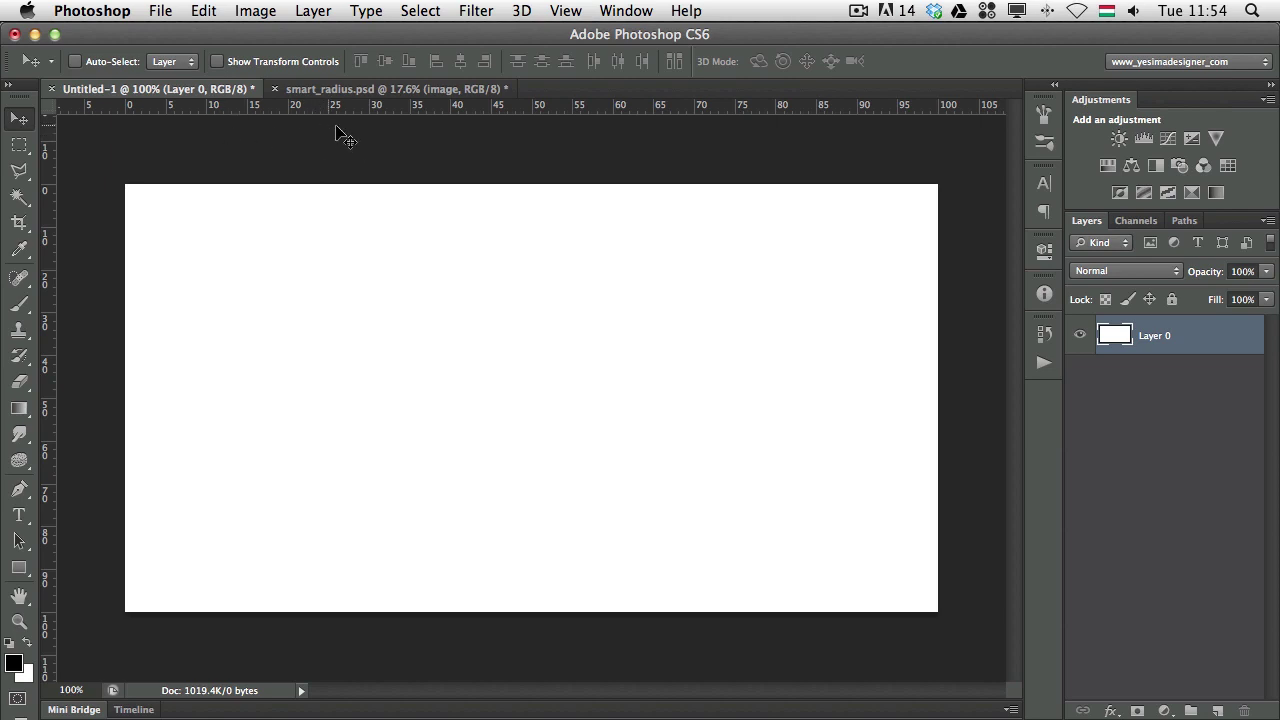
{"action": "key", "text": "super+r"}
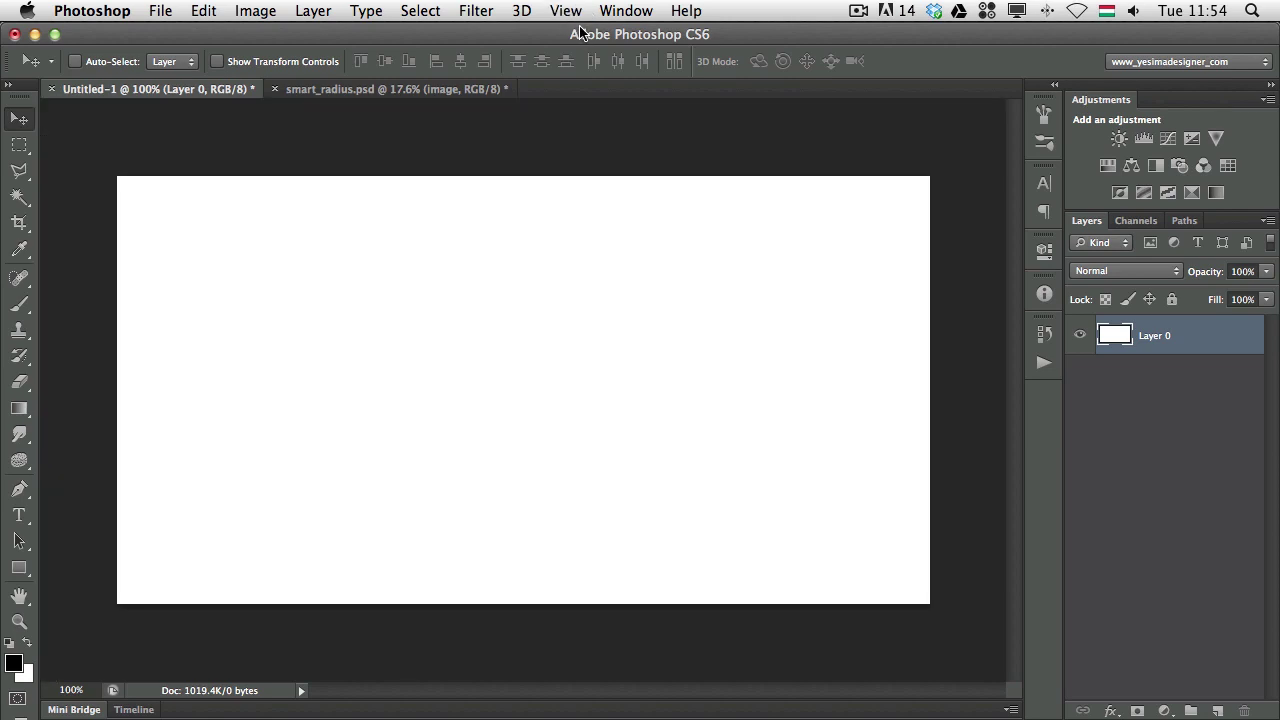
{"action": "key", "text": "super+r"}
{"action": "left_click", "coordinate": [566, 11]}
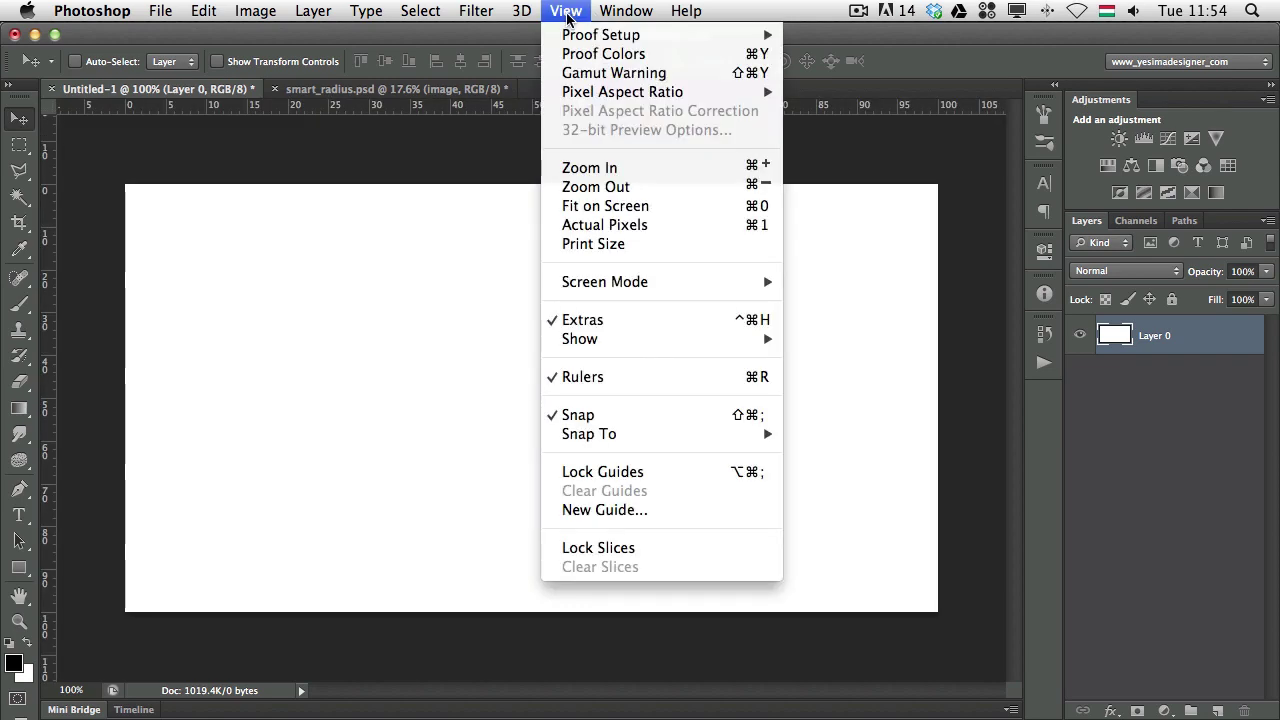
{"action": "left_click", "coordinate": [499, 383]}
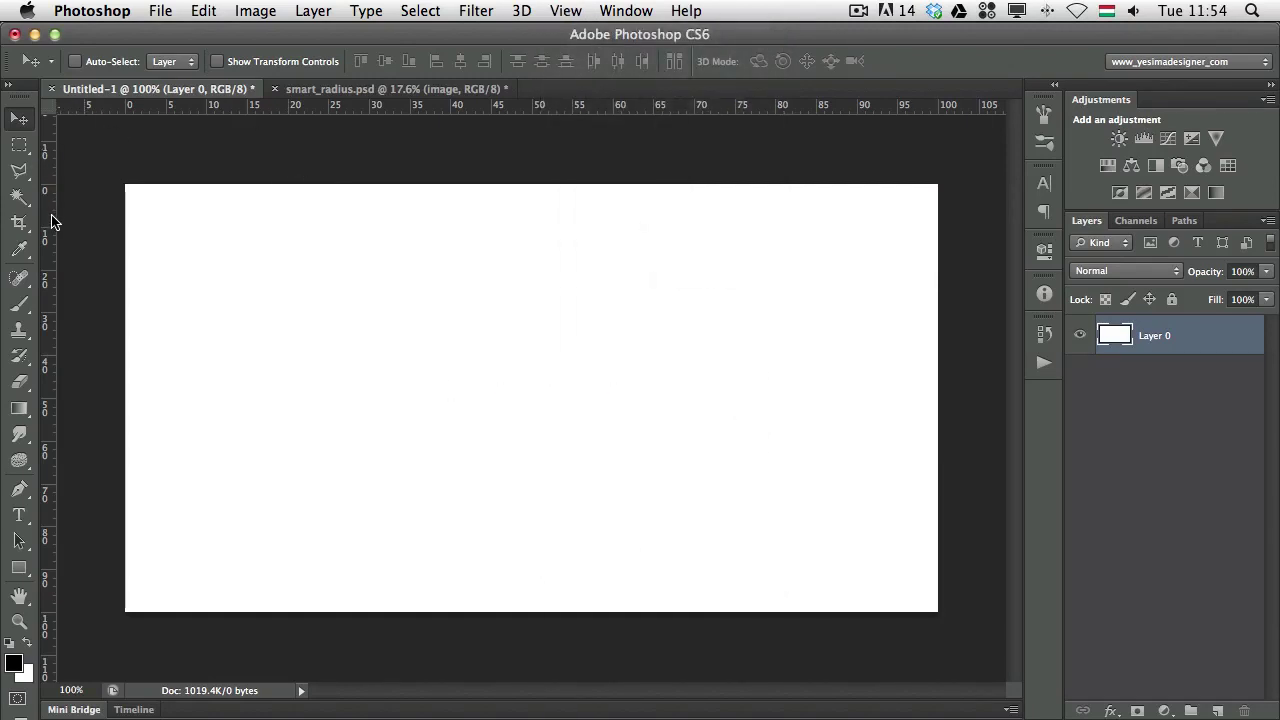
Drag out two vertical and two horizontal guides, using Alt to flip one guide to vertical.
{"action": "left_click_drag", "start_coordinate": [51, 270], "coordinate": [354, 248]}
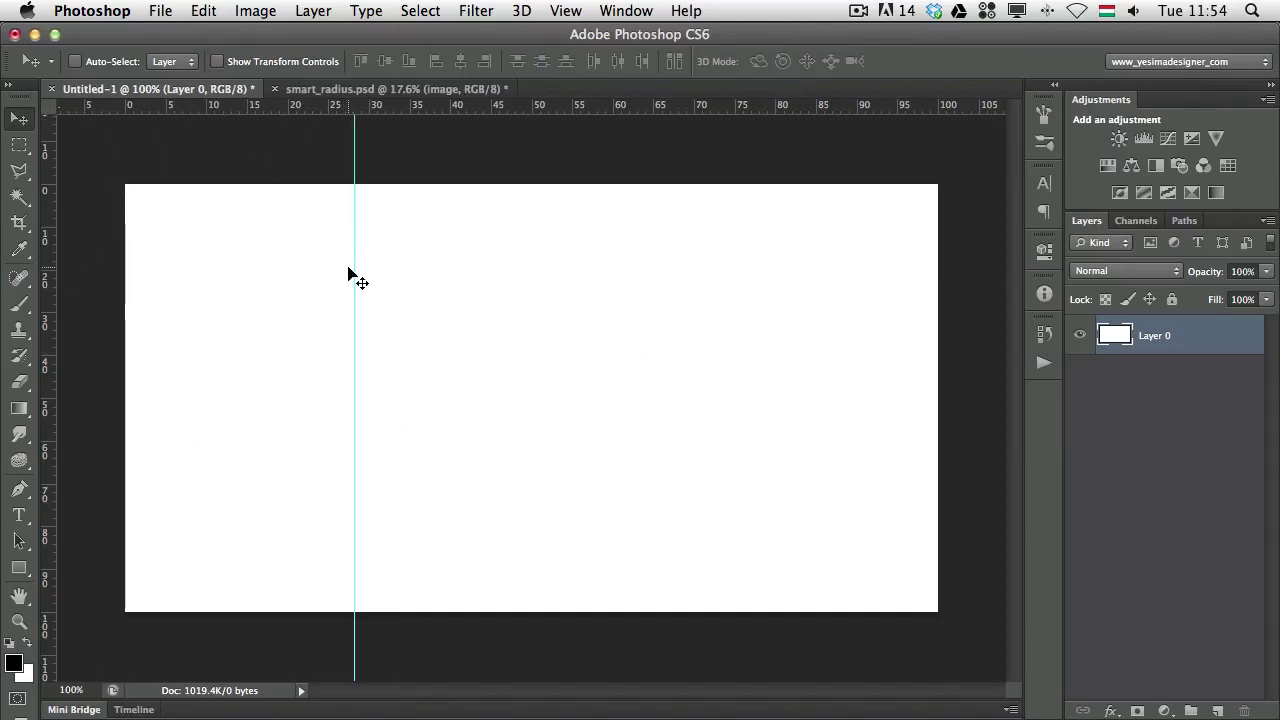
{"action": "left_click_drag", "start_coordinate": [309, 110], "coordinate": [298, 330]}
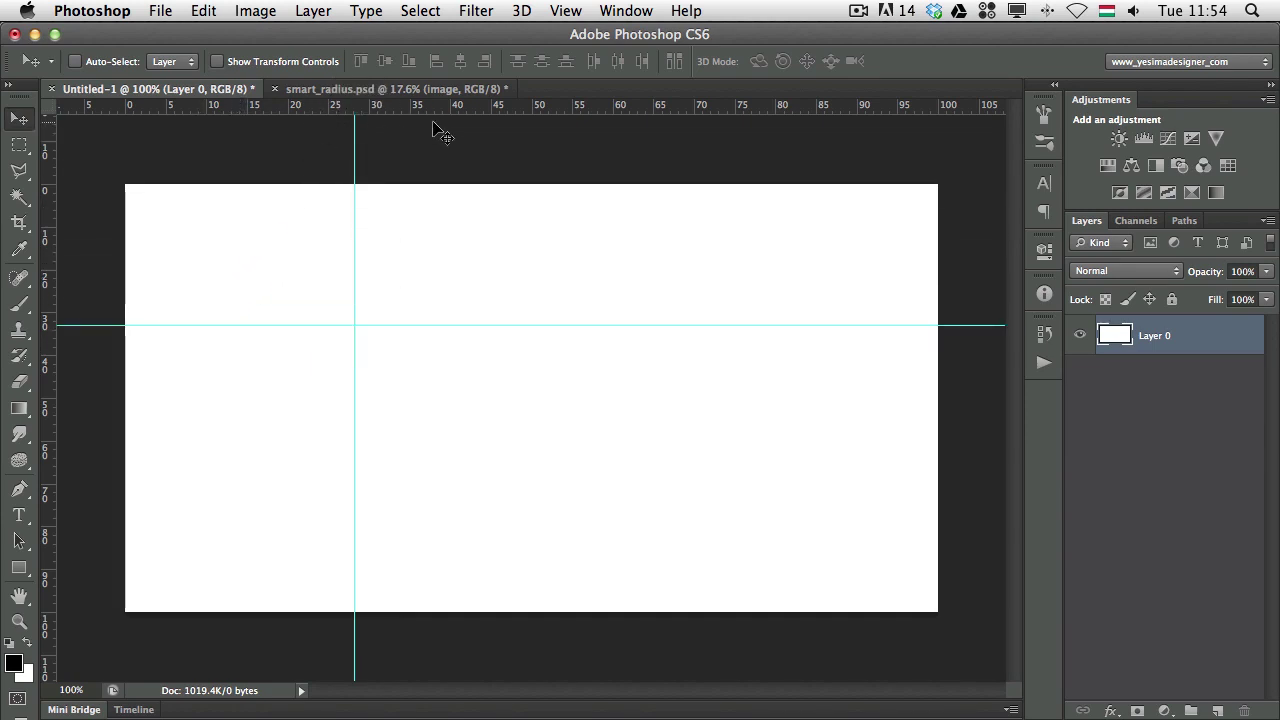
{"action": "left_click_drag", "start_coordinate": [451, 107], "coordinate": [479, 277]}
{"action": "key", "text": "alt"}
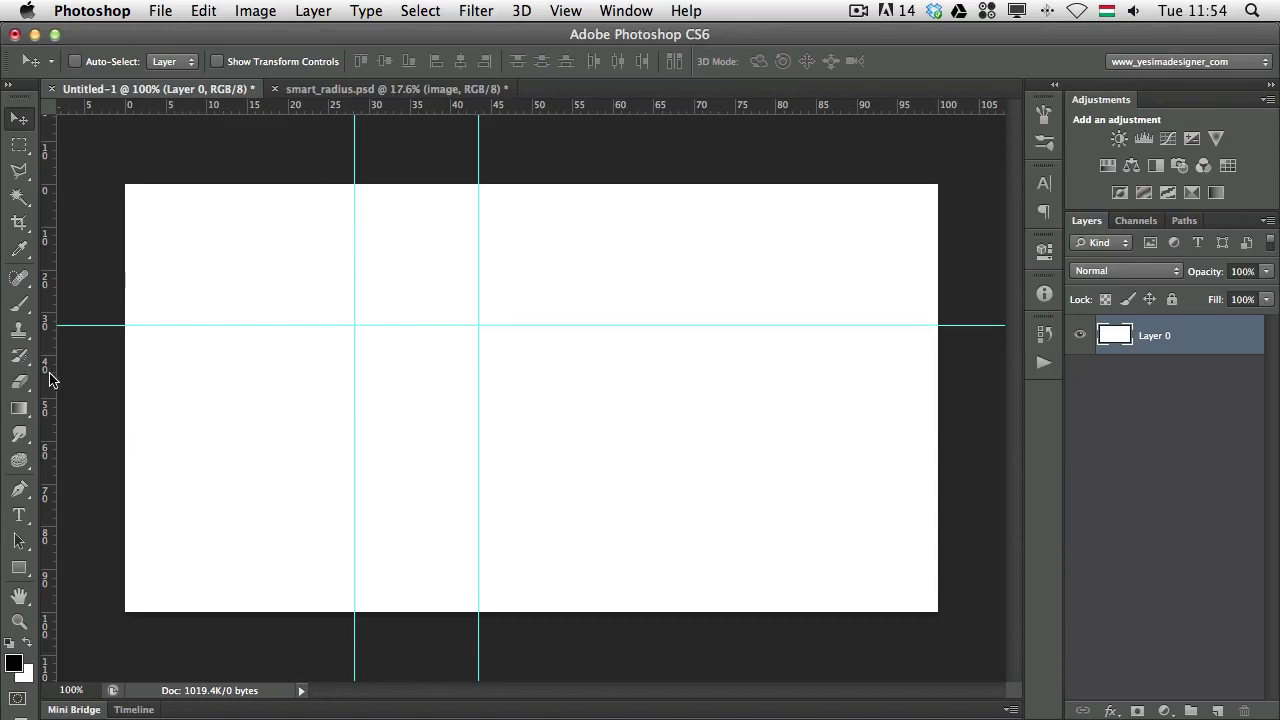
{"action": "left_click_drag", "start_coordinate": [50, 378], "coordinate": [296, 555]}
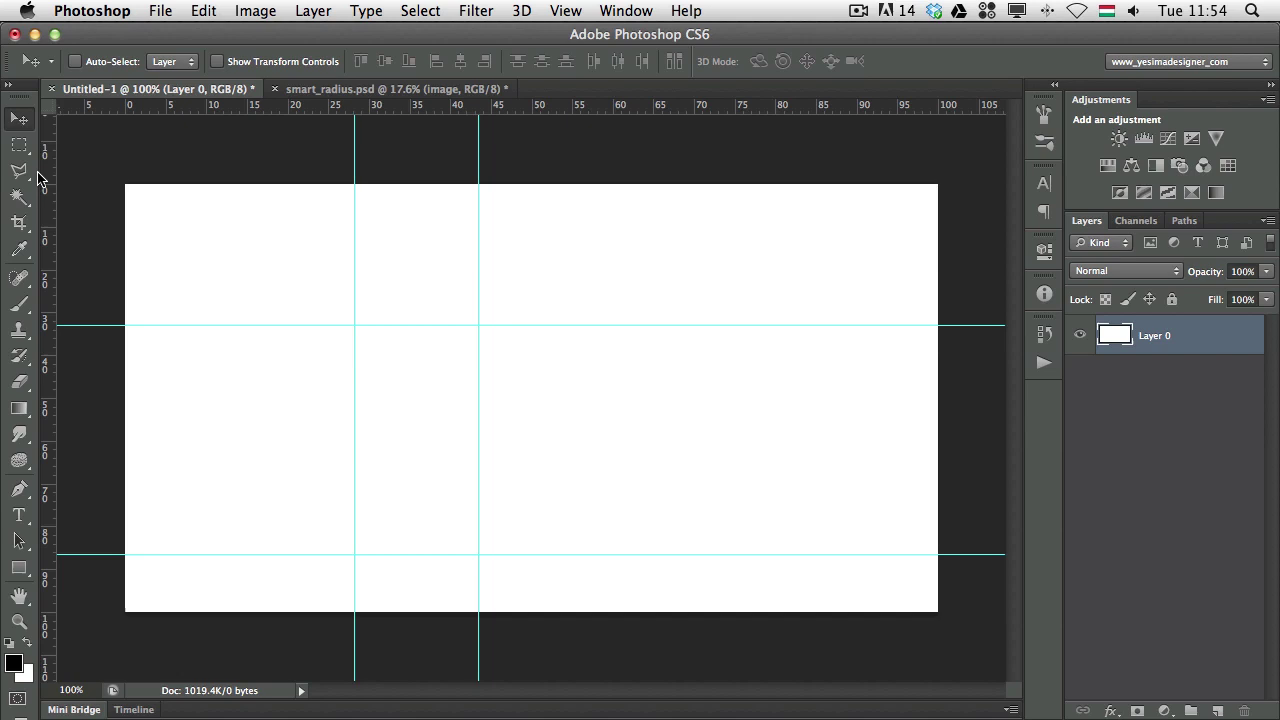
Add a vertical guide at 15% and another near the canvas's left edge, around 5%.
{"action": "left_click_drag", "start_coordinate": [43, 186], "coordinate": [248, 216]}
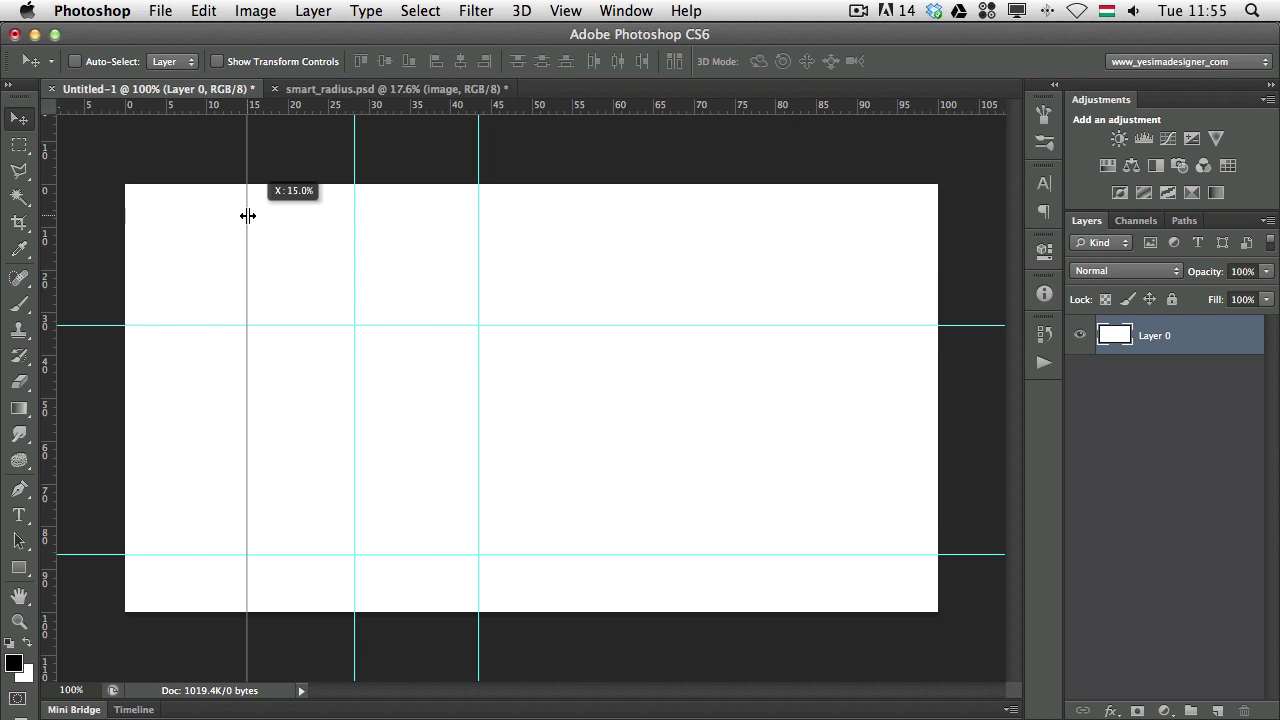
{"action": "left_click_drag", "start_coordinate": [247, 216], "coordinate": [246, 208]}
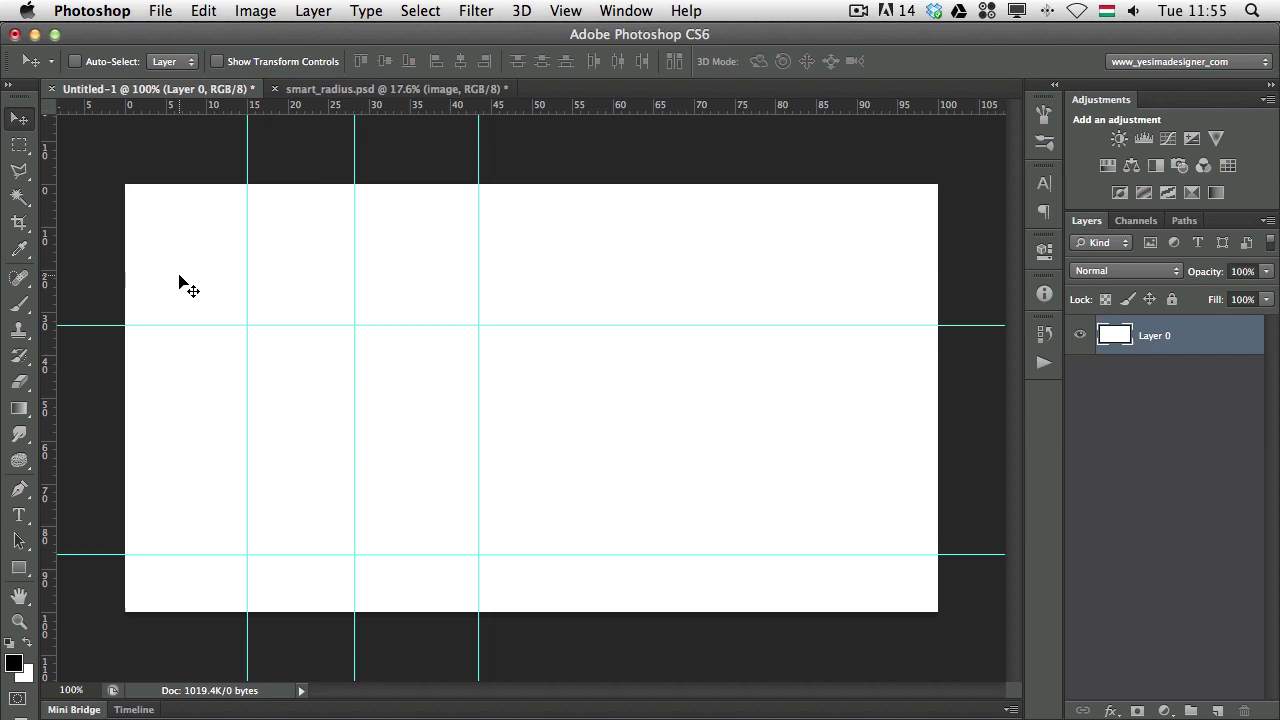
{"action": "left_click_drag", "start_coordinate": [47, 239], "coordinate": [167, 238]}
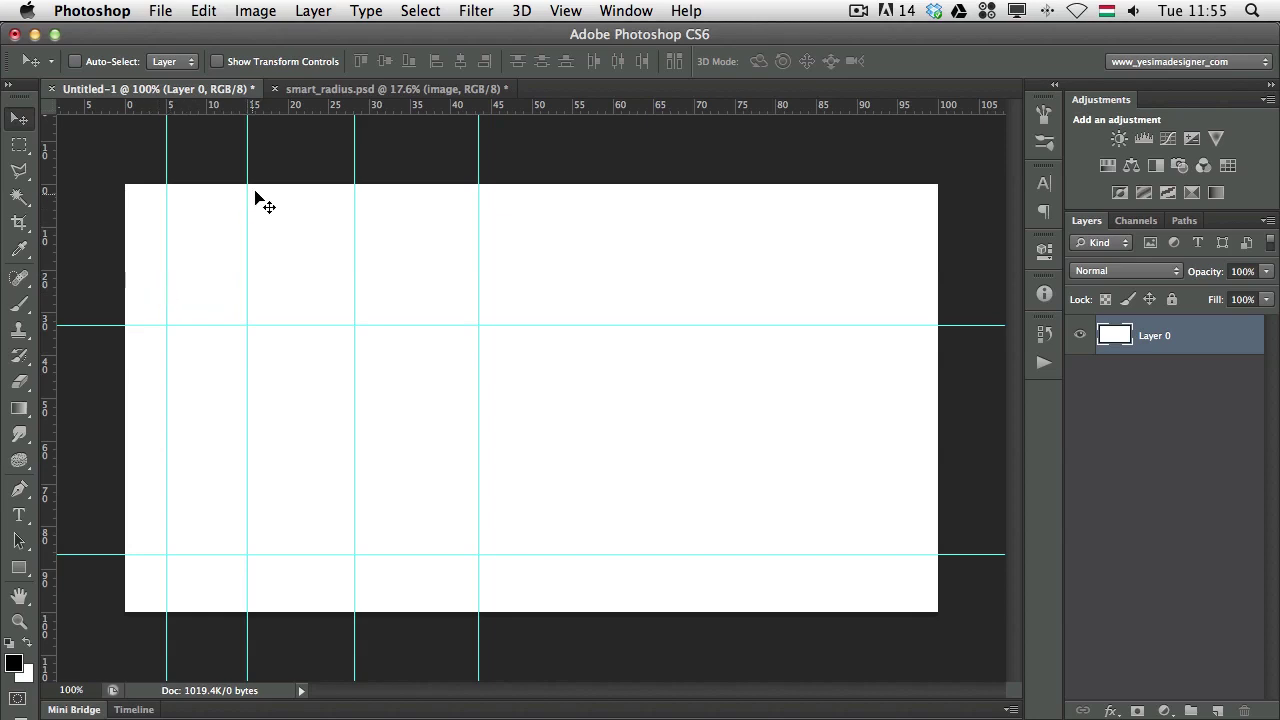
Switch the rulers to millimetres and add a vertical guide just right of the 15% guide.
{"action": "right_click", "coordinate": [302, 108]}
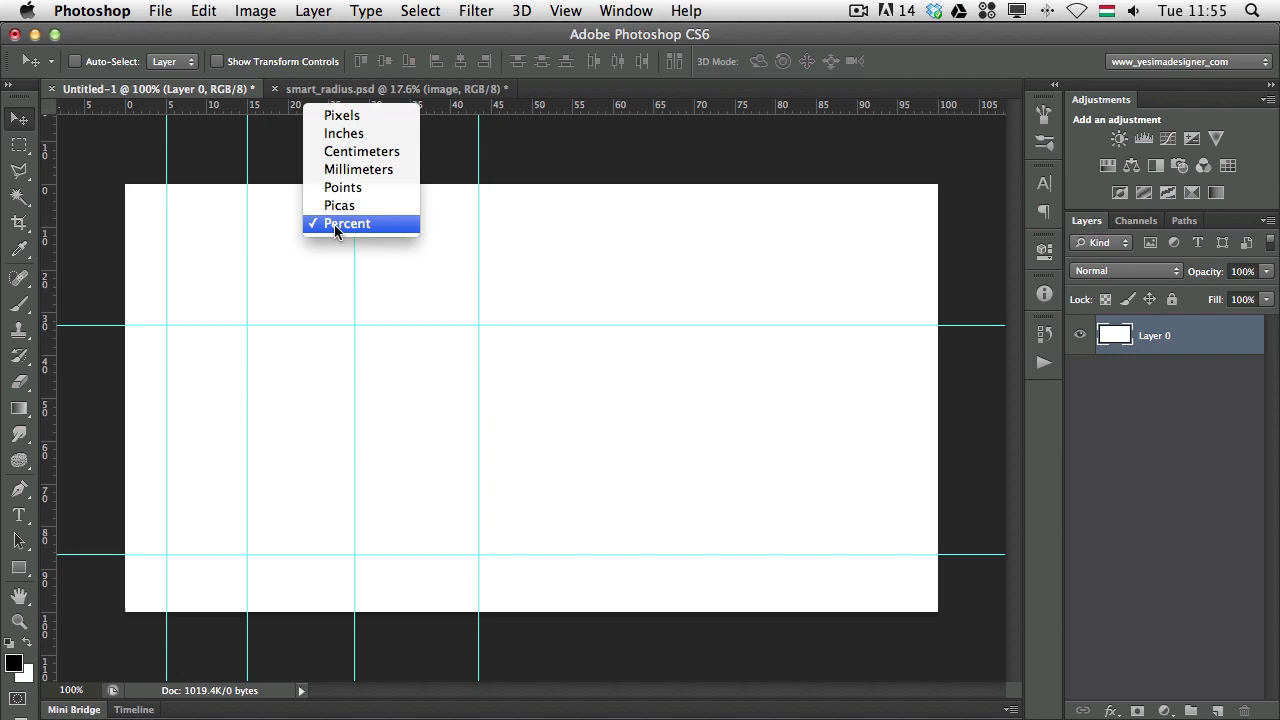
{"action": "left_click", "coordinate": [340, 172]}
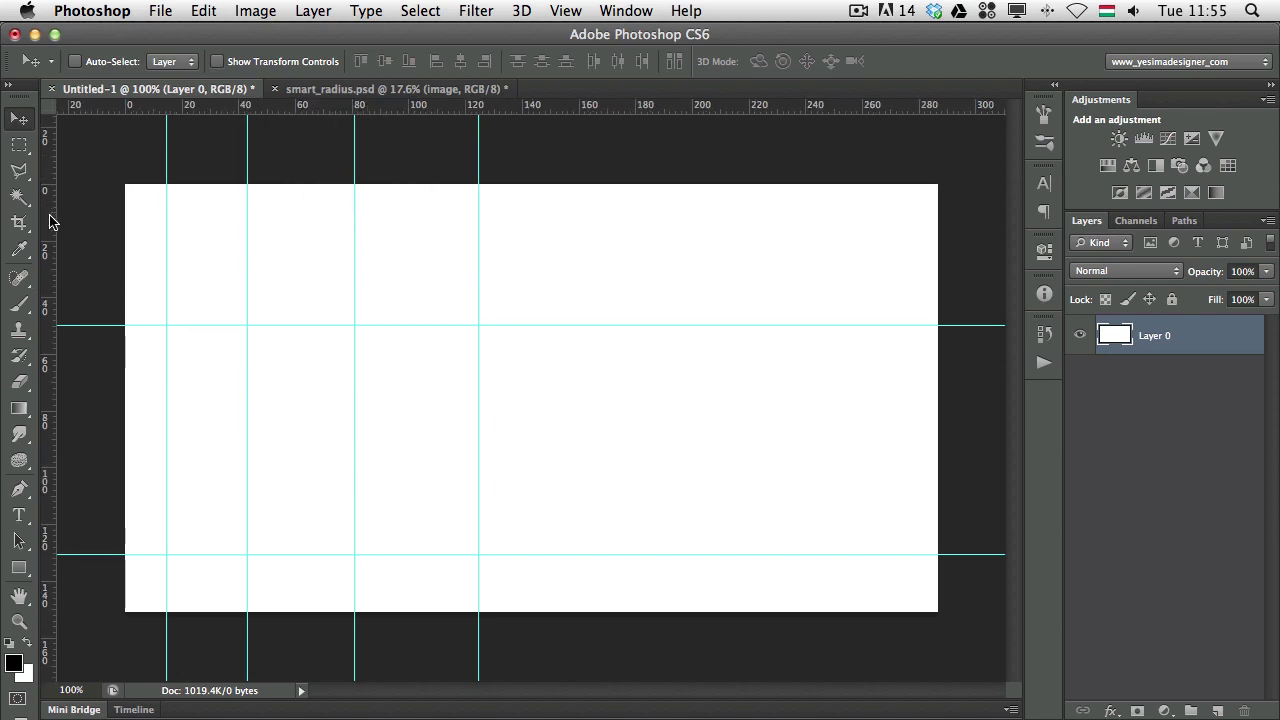
{"action": "left_click_drag", "start_coordinate": [52, 218], "coordinate": [272, 210]}
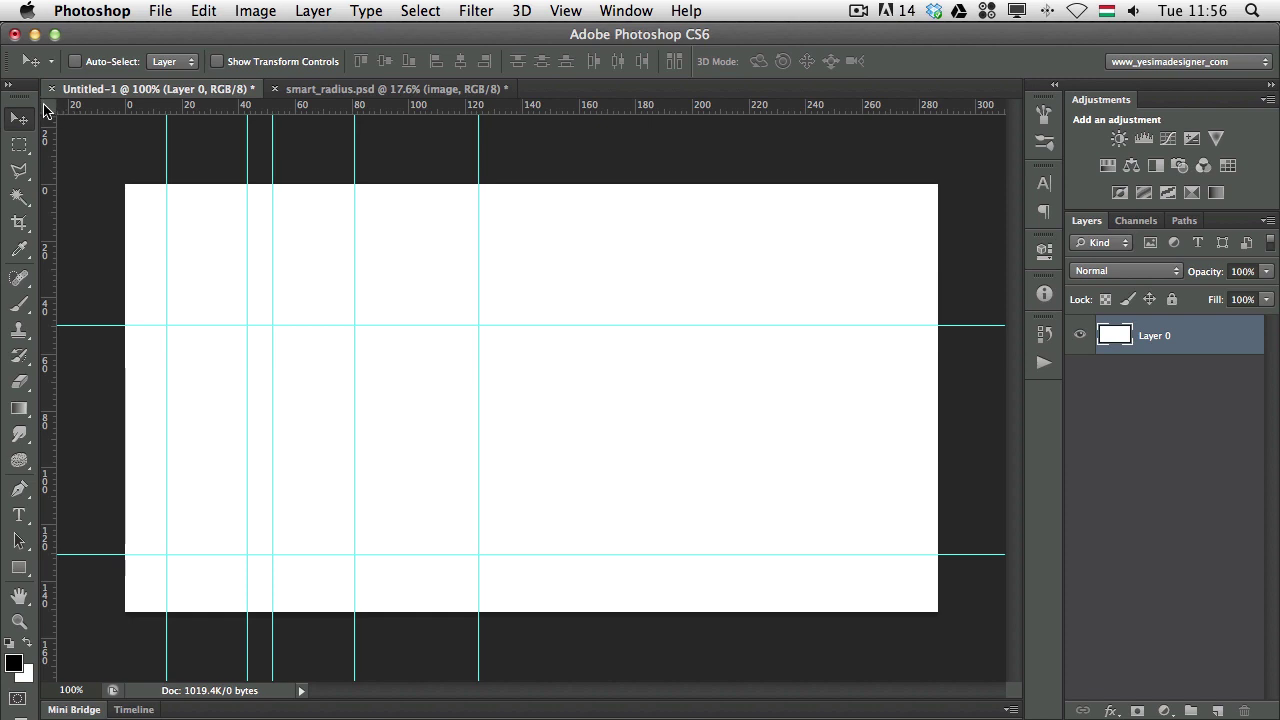
Move the ruler origin, add a guide, reset the origin to top-left, then clear all guides.
{"action": "left_click_drag", "start_coordinate": [52, 113], "coordinate": [634, 417]}
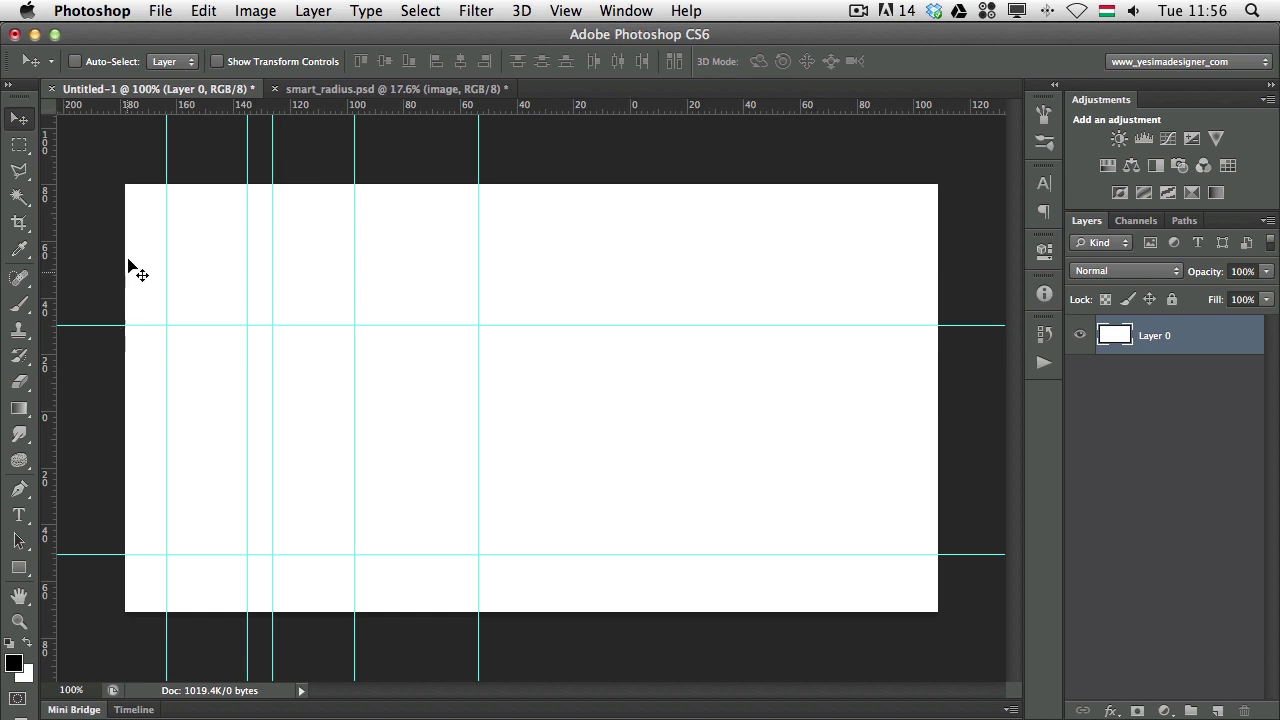
{"action": "left_click_drag", "start_coordinate": [48, 280], "coordinate": [632, 266]}
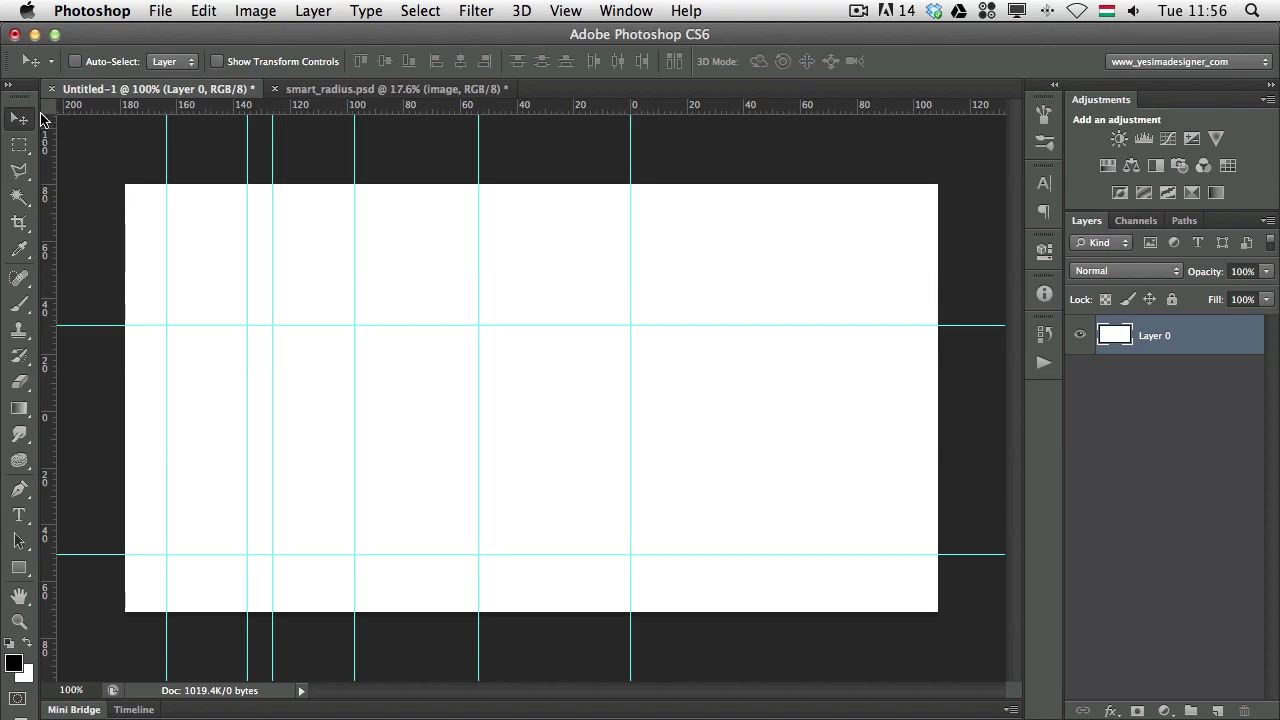
{"action": "left_click_drag", "start_coordinate": [46, 112], "coordinate": [125, 184]}
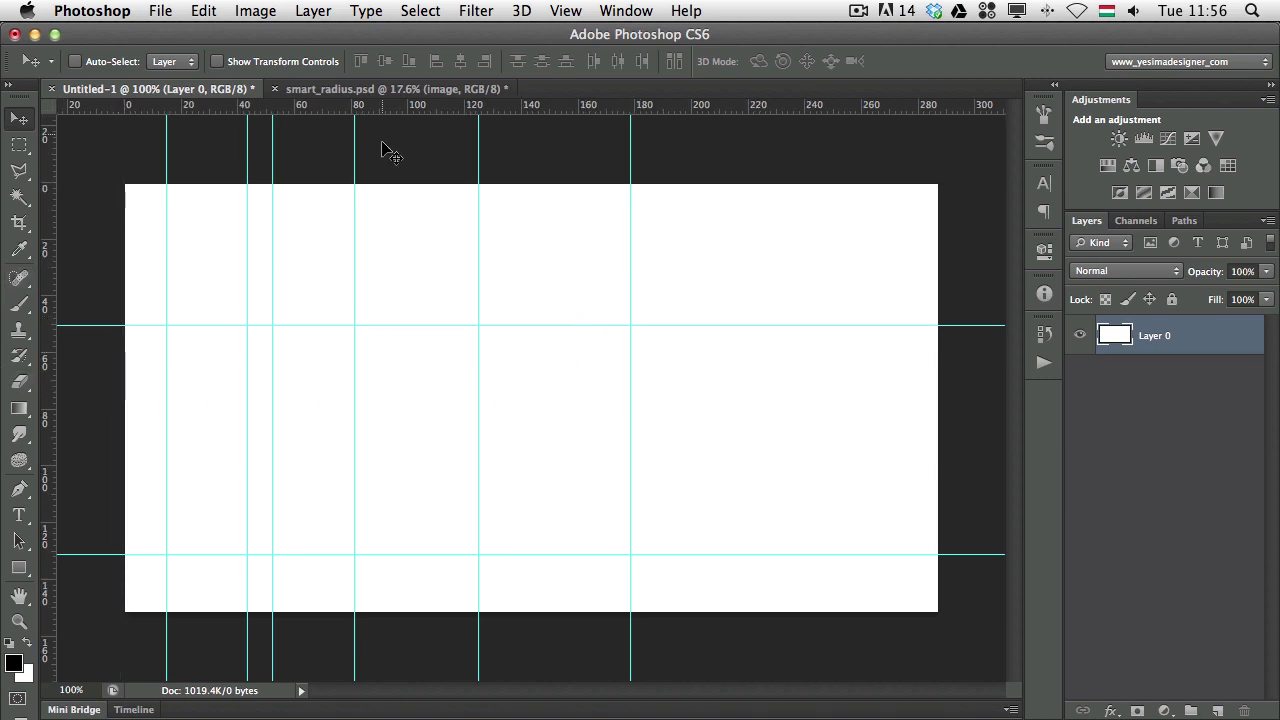
{"action": "left_click", "coordinate": [565, 11]}
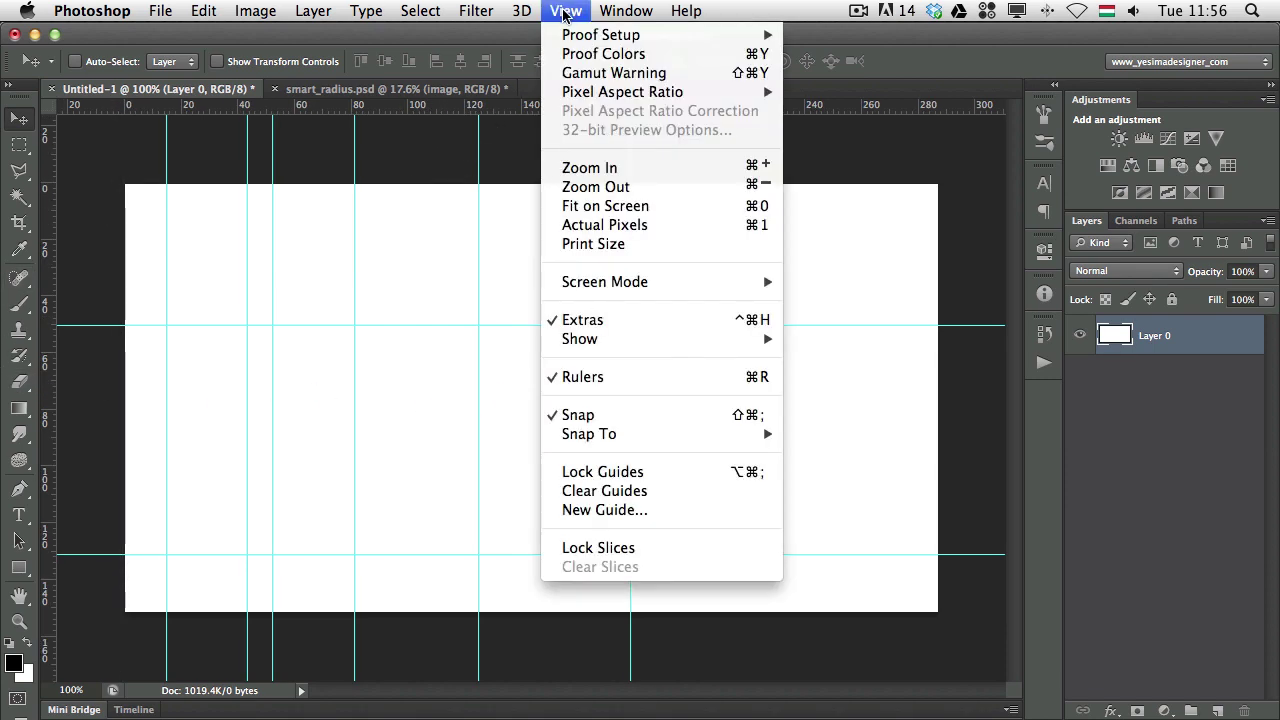
{"action": "left_click", "coordinate": [620, 497]}
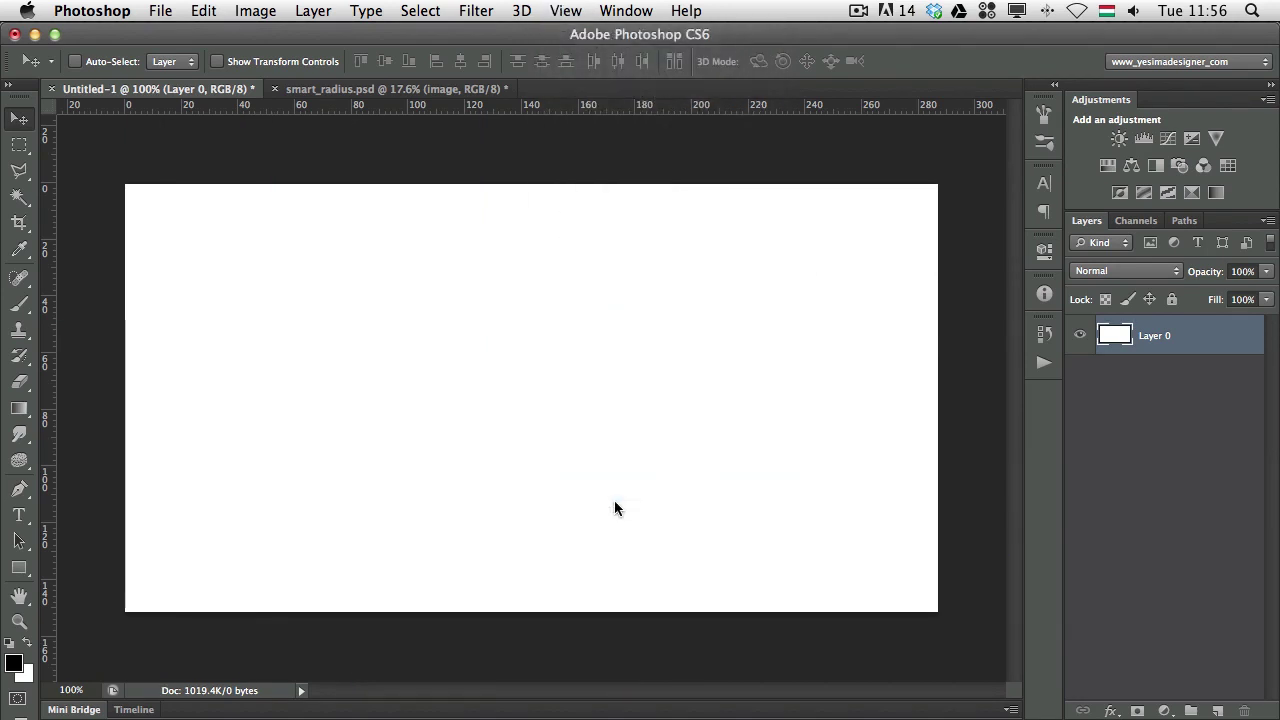
Add a vertical guide near 33 mm and bring up the Guides, Grid & Slices preferences.
{"action": "left_click_drag", "start_coordinate": [47, 222], "coordinate": [226, 212]}
{"action": "left_click", "coordinate": [92, 10]}
{"action": "mouse_move", "coordinate": [132, 80]}
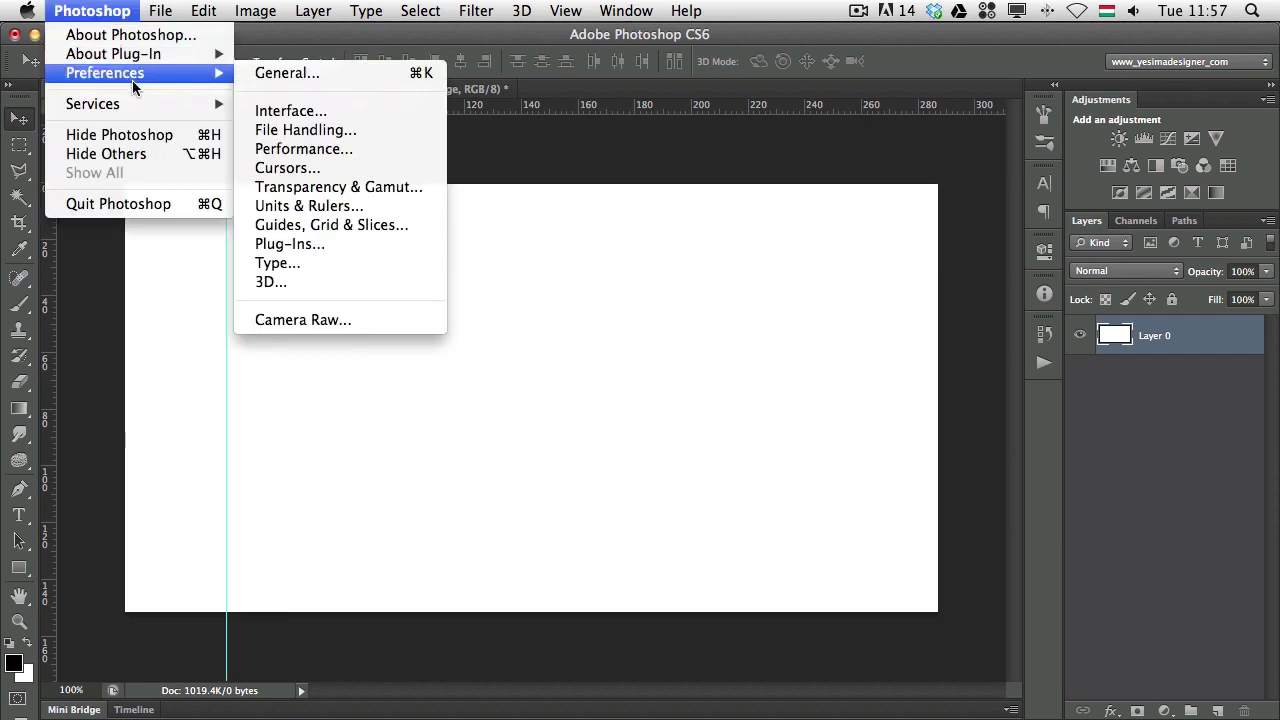
{"action": "left_click", "coordinate": [343, 231]}
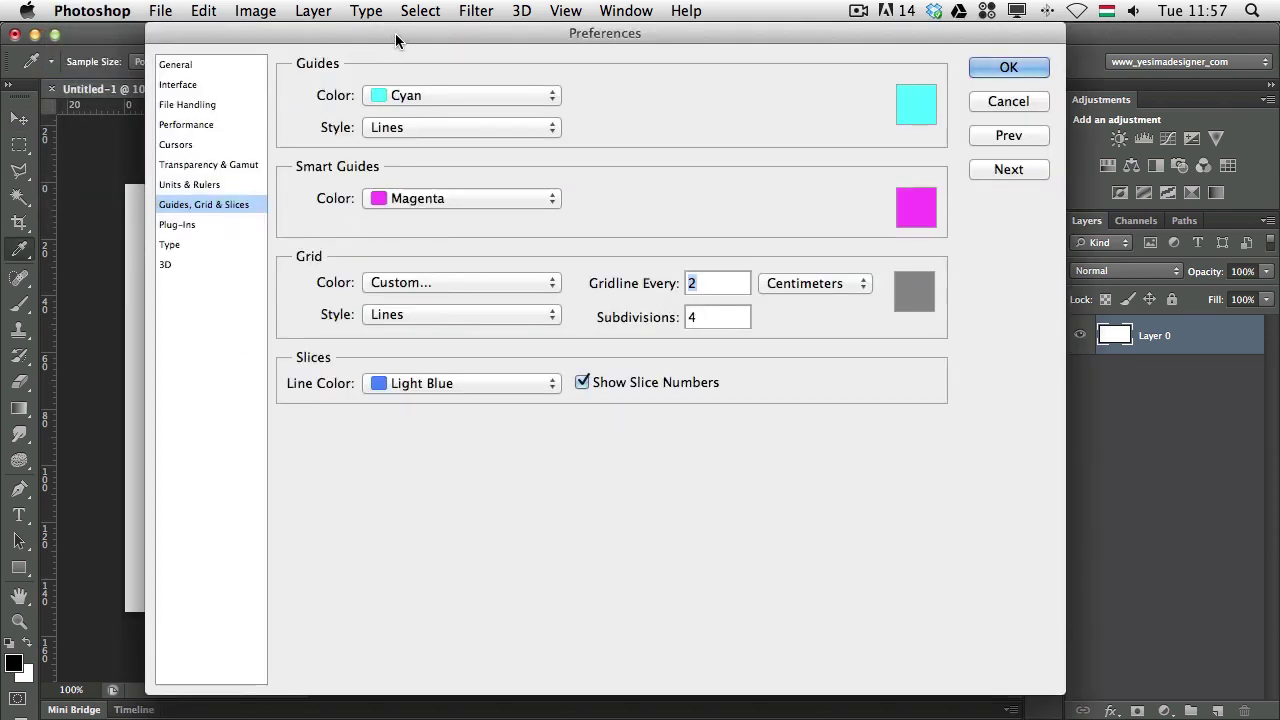
{"action": "left_click_drag", "start_coordinate": [394, 40], "coordinate": [622, 133]}
Try Medium Blue, Light Red and dashed guides, then settle on Cyan and apply.
{"action": "left_click", "coordinate": [631, 187]}
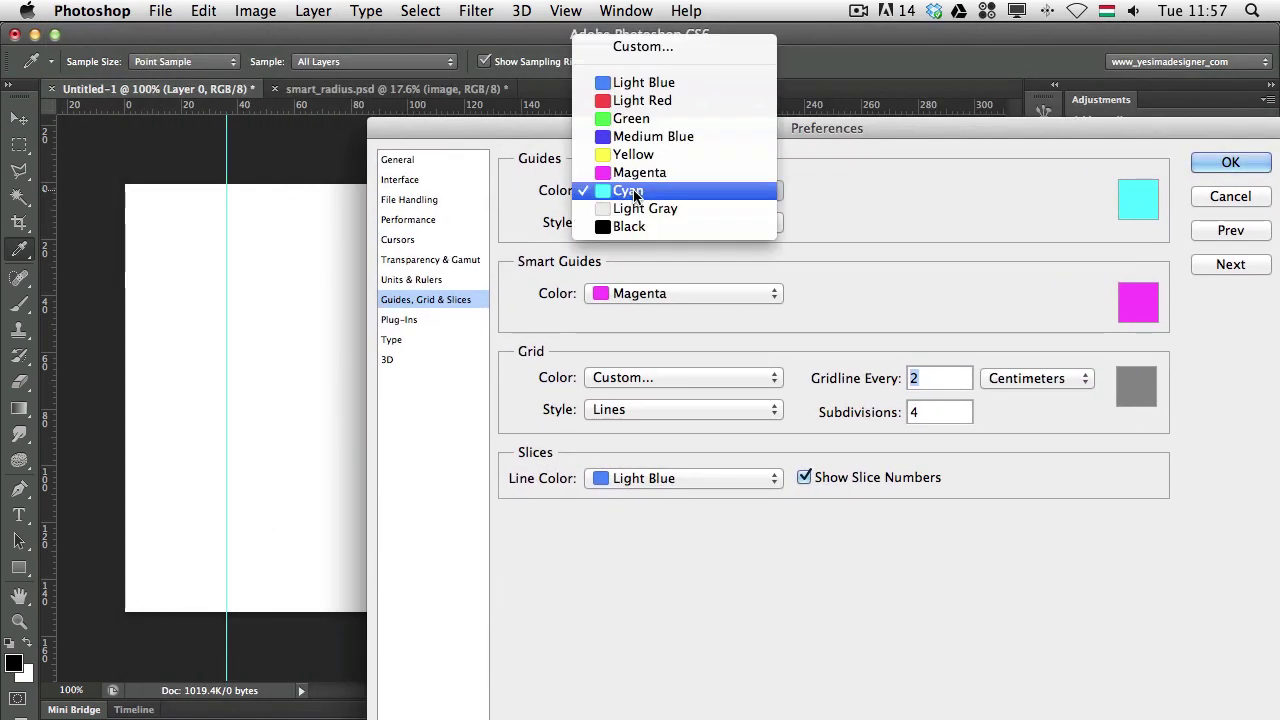
{"action": "left_click", "coordinate": [650, 136]}
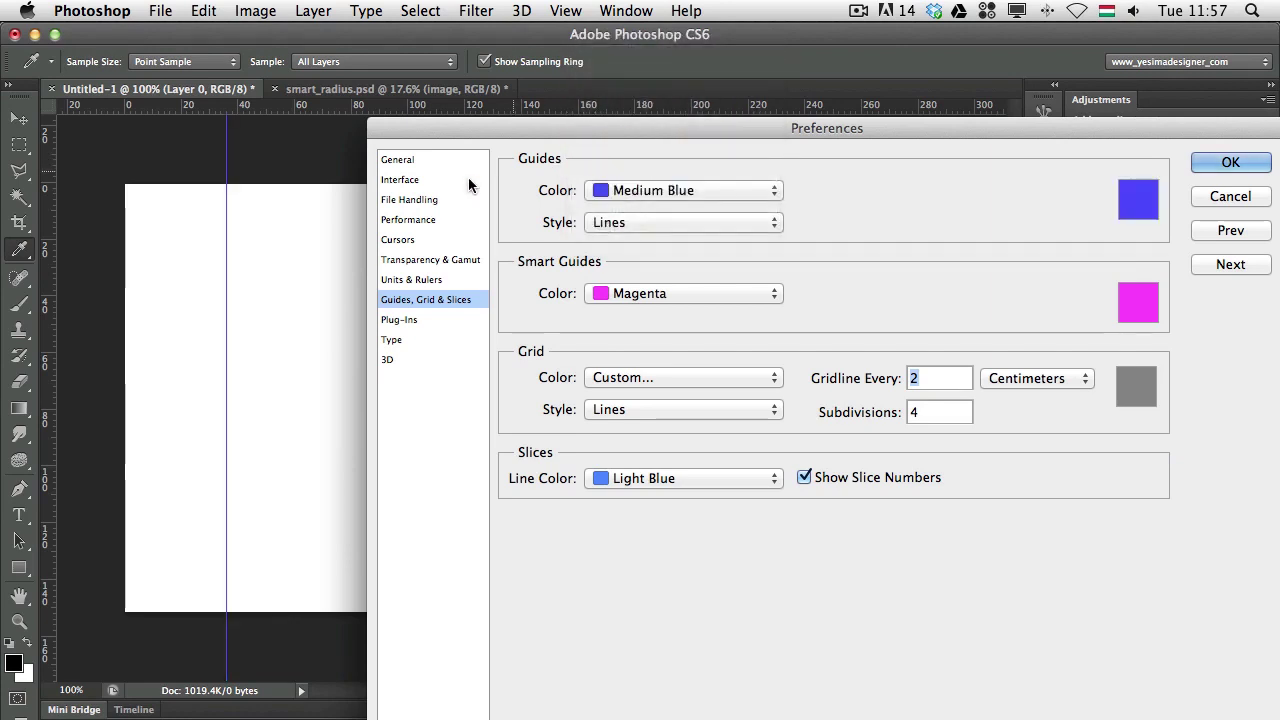
{"action": "left_click", "coordinate": [660, 190]}
{"action": "left_click", "coordinate": [630, 157]}
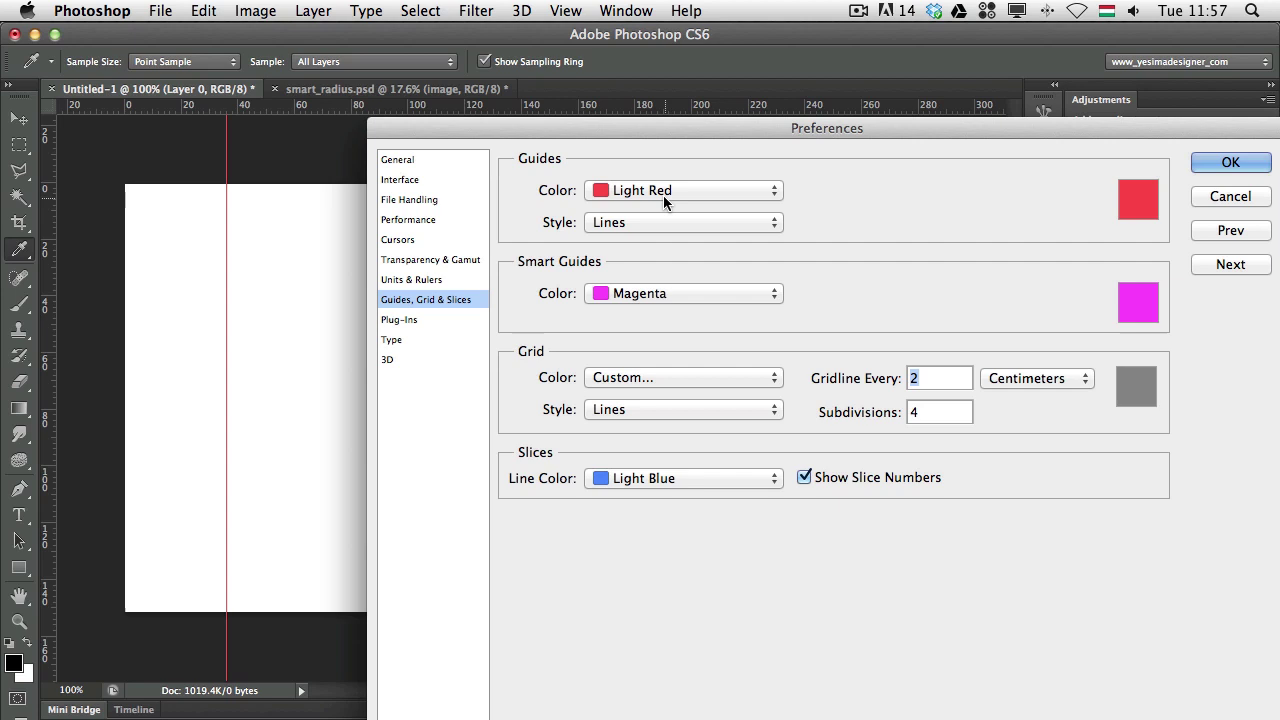
{"action": "left_click", "coordinate": [640, 222]}
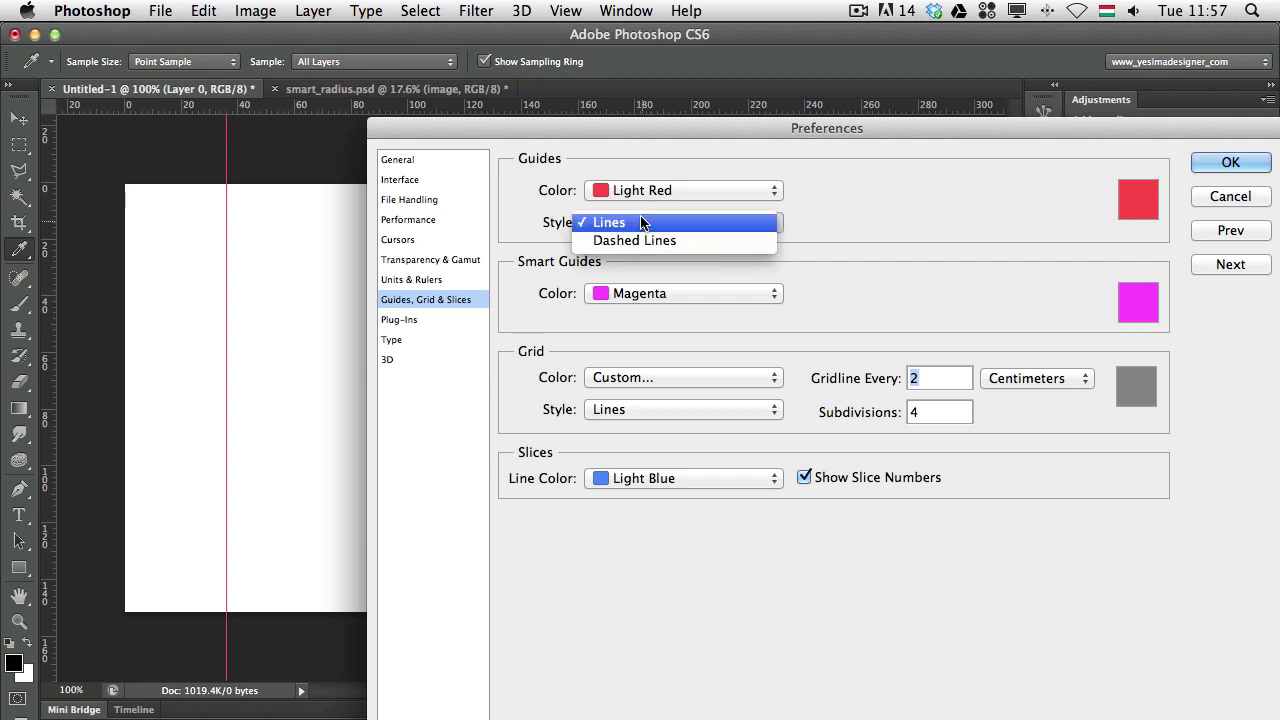
{"action": "left_click", "coordinate": [641, 238]}
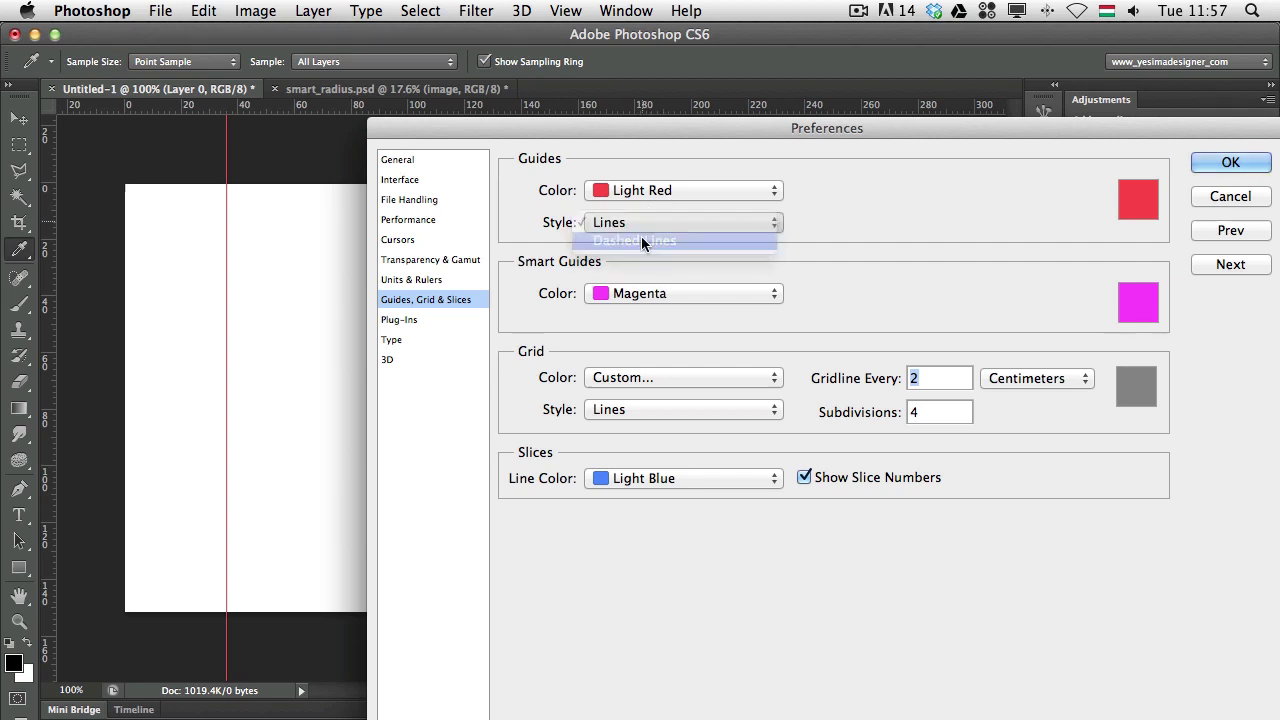
{"action": "left_click", "coordinate": [650, 228]}
{"action": "left_click", "coordinate": [657, 237]}
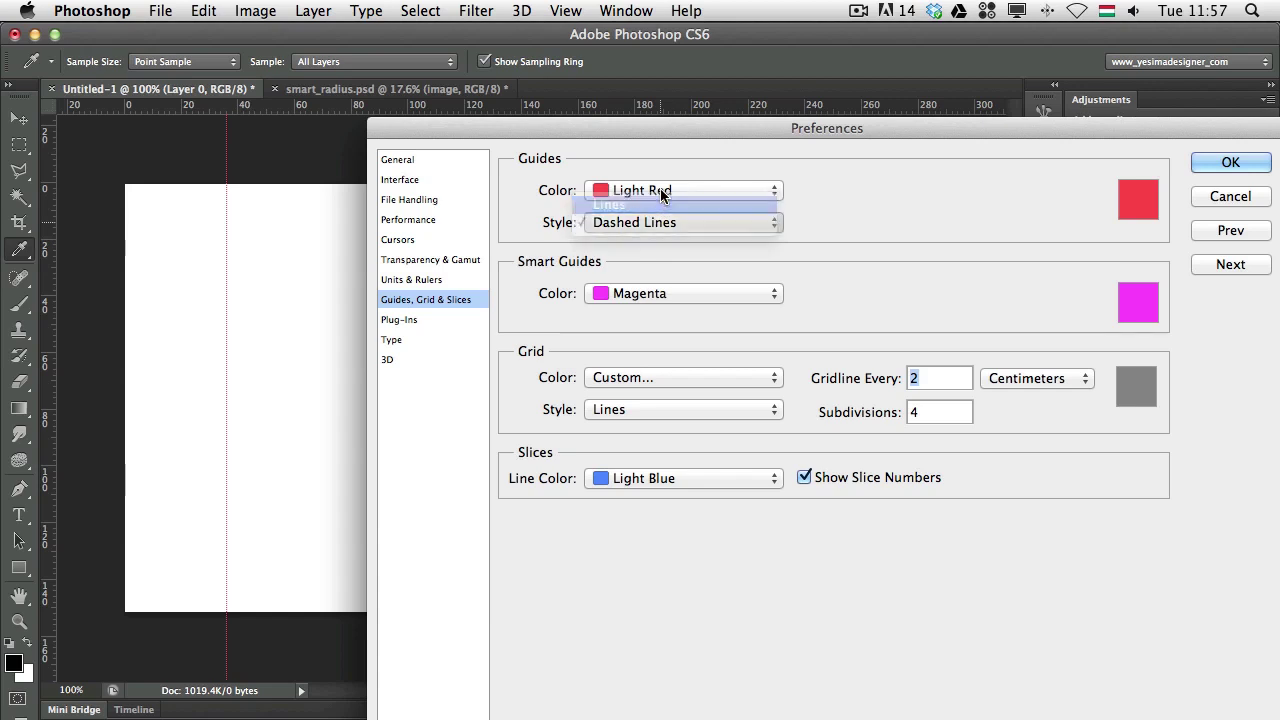
{"action": "left_click", "coordinate": [660, 190]}
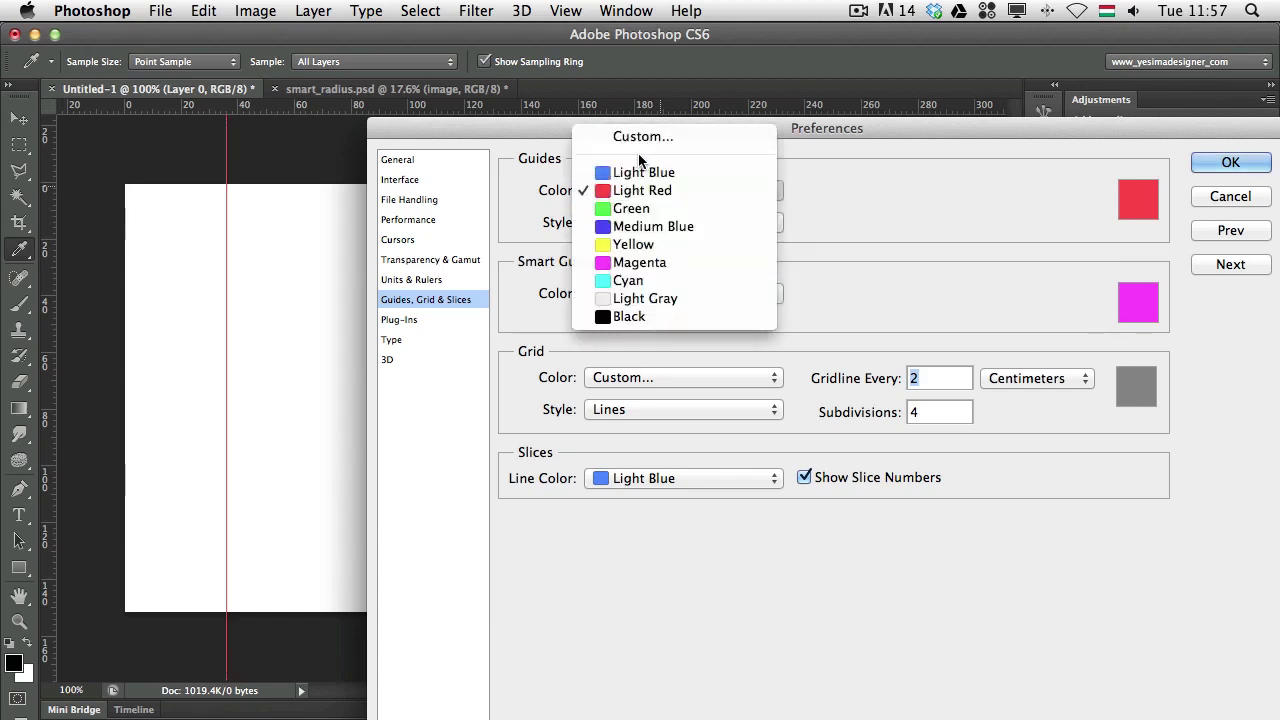
{"action": "left_click", "coordinate": [632, 280]}
{"action": "left_click", "coordinate": [1222, 163]}
{"action": "key", "text": "v"}
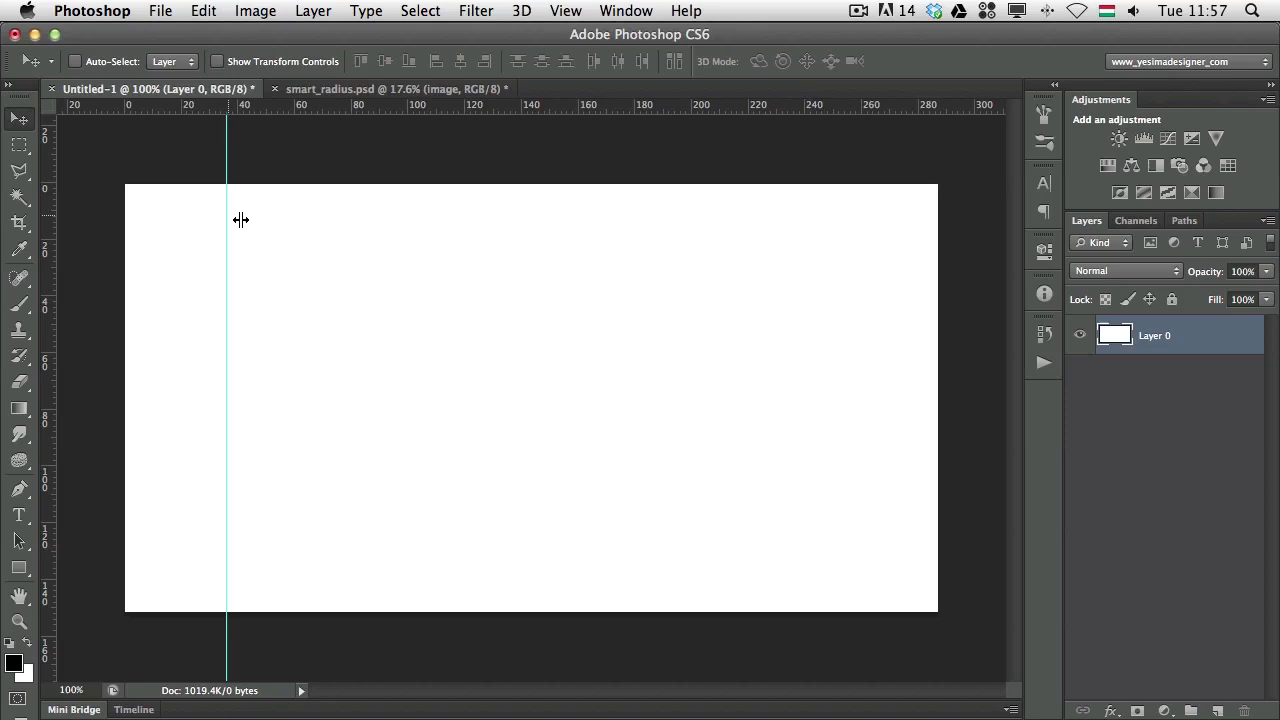
Clear the guides, draw a black square with the Rectangle tool, and Alt-drag duplicates rightward.
{"action": "left_click", "coordinate": [570, 11]}
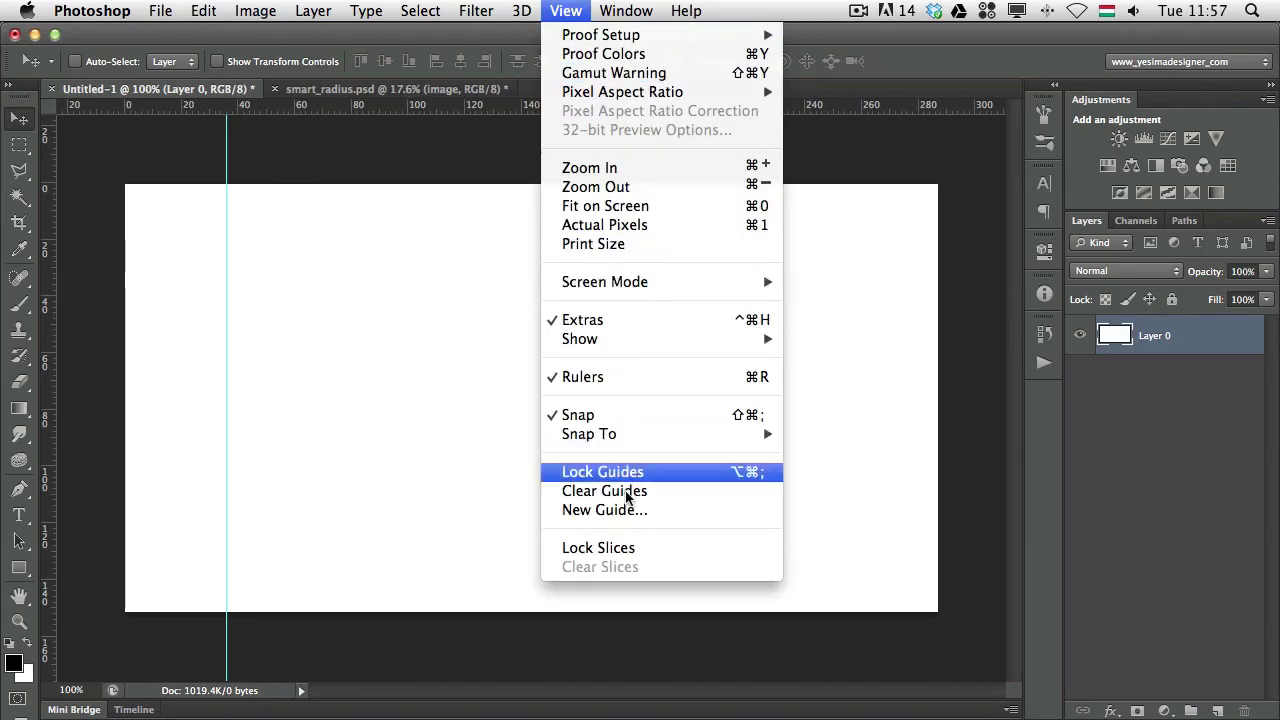
{"action": "left_click", "coordinate": [618, 492]}
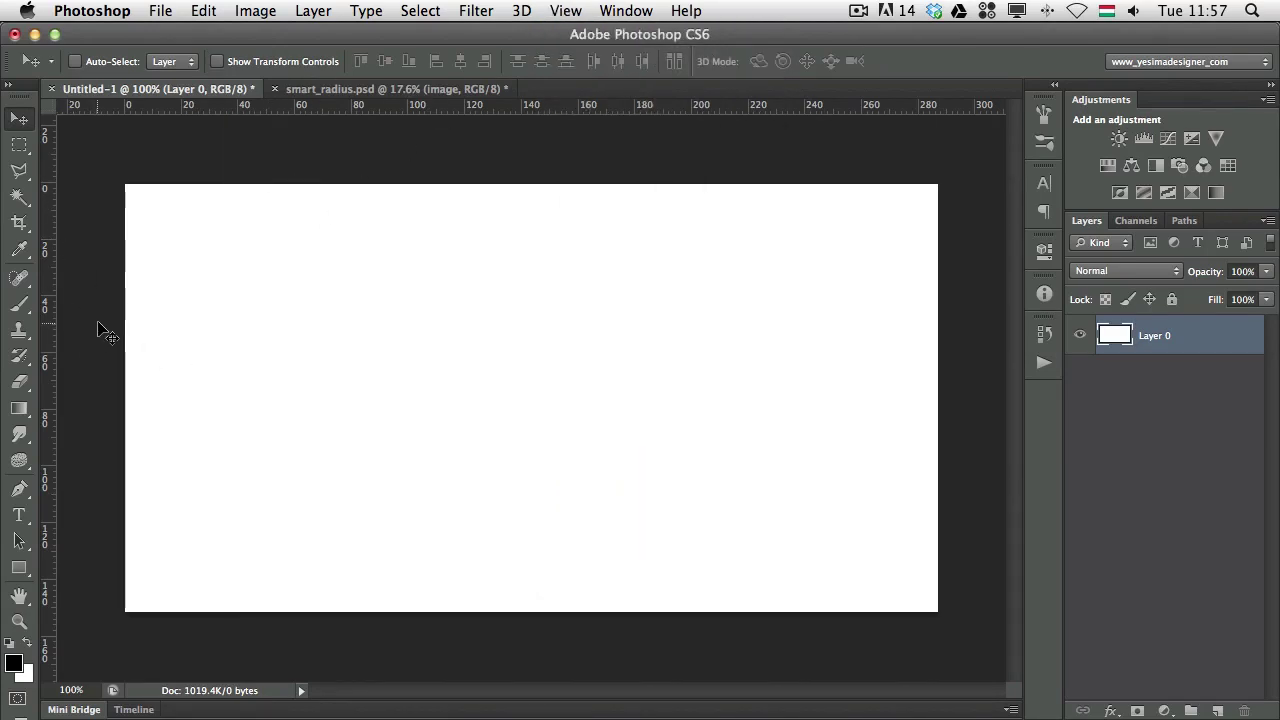
{"action": "key", "text": "u"}
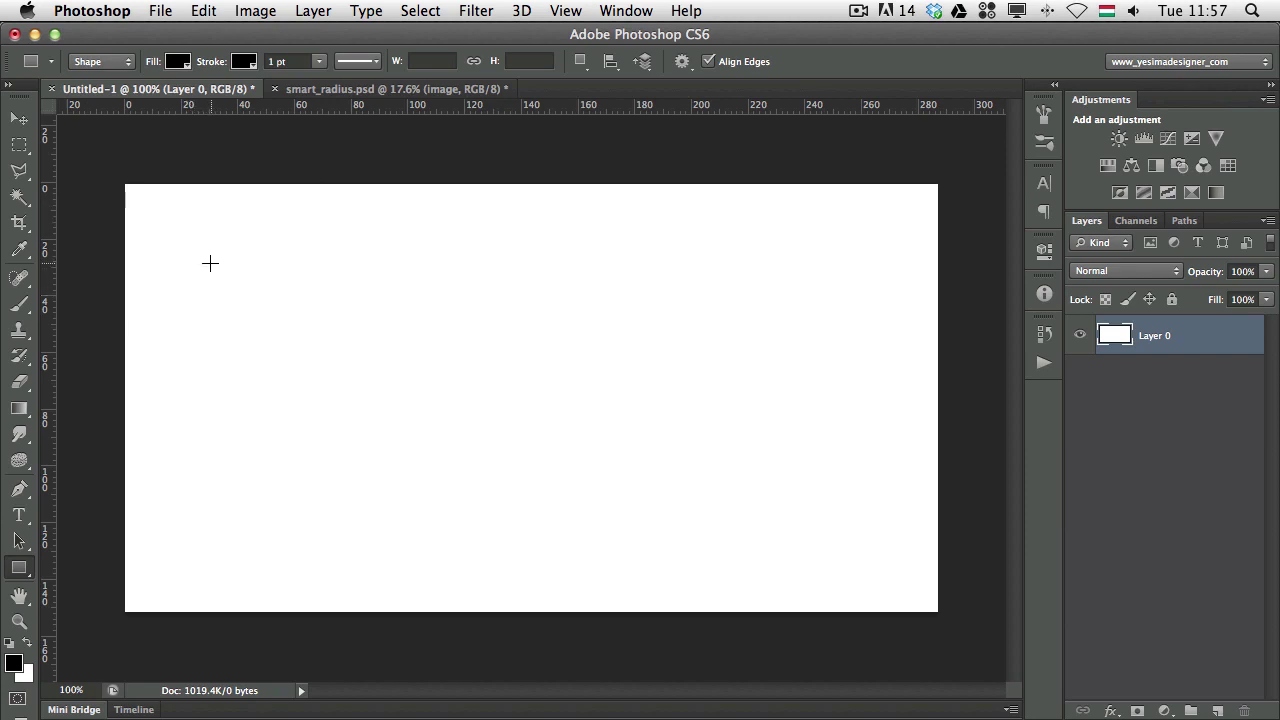
{"action": "left_click_drag", "start_coordinate": [225, 271], "coordinate": [370, 419]}
{"action": "key", "text": "v"}
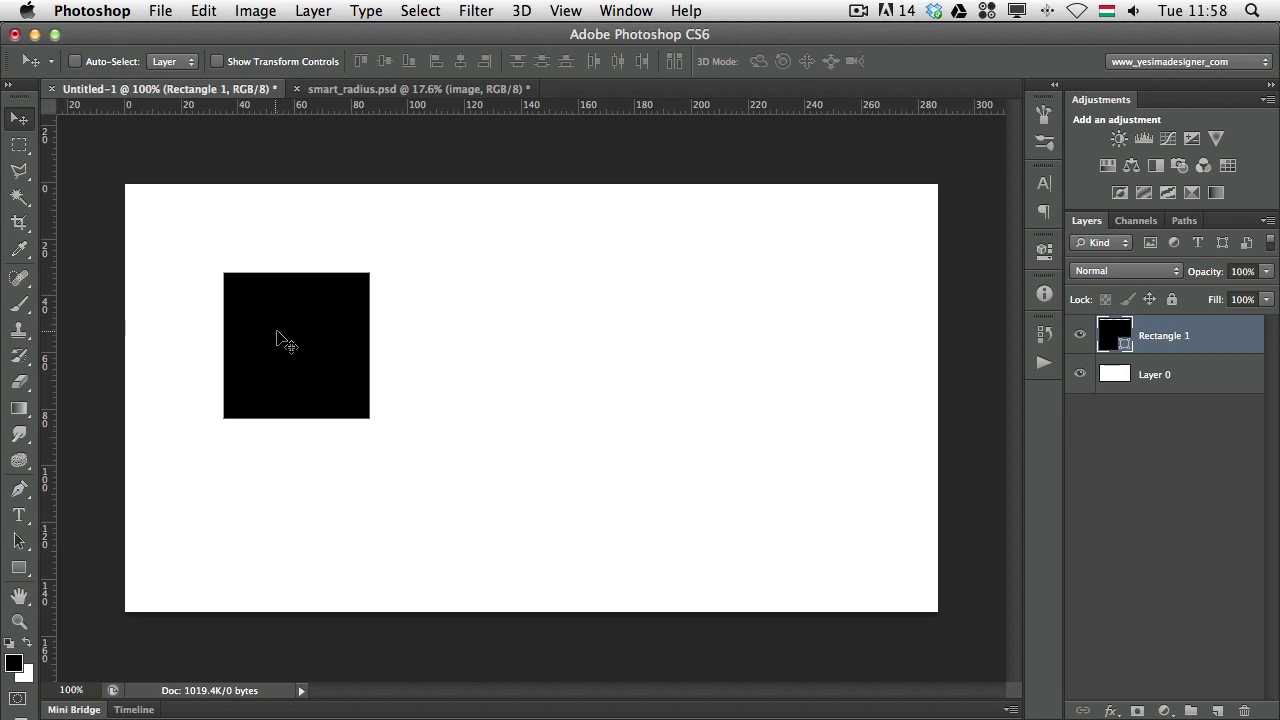
{"action": "left_click_drag", "start_coordinate": [285, 338], "coordinate": [783, 358]}
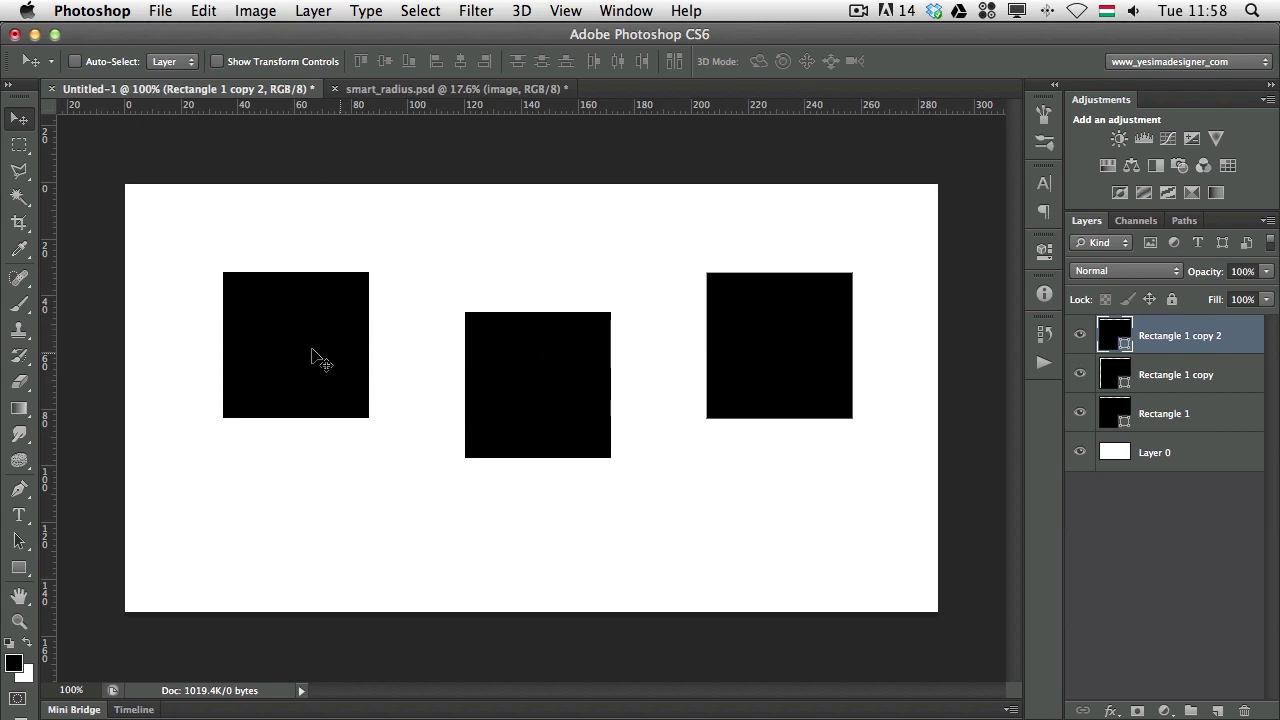
Push the right square to the edge, distribute all three by horizontal centres, and shift them left.
{"action": "left_click", "coordinate": [1194, 414], "text": "shift"}
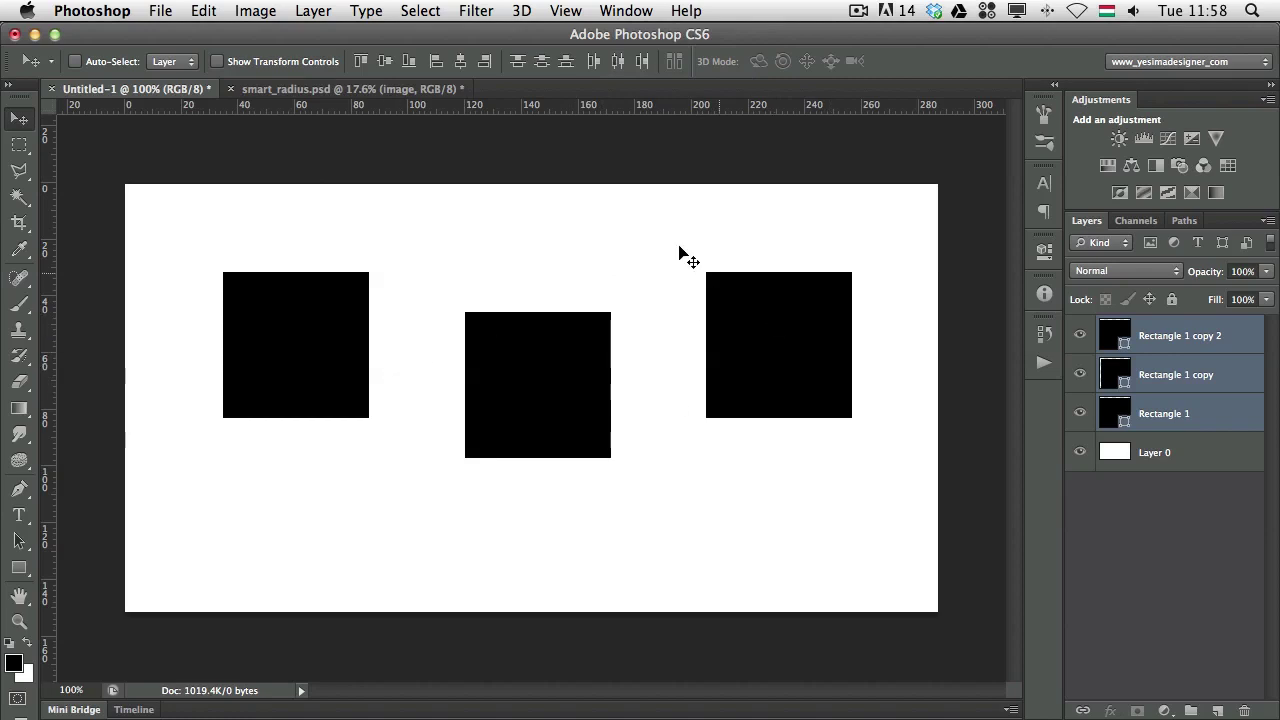
{"action": "left_click", "coordinate": [1199, 338]}
{"action": "left_click_drag", "start_coordinate": [855, 338], "coordinate": [931, 345]}
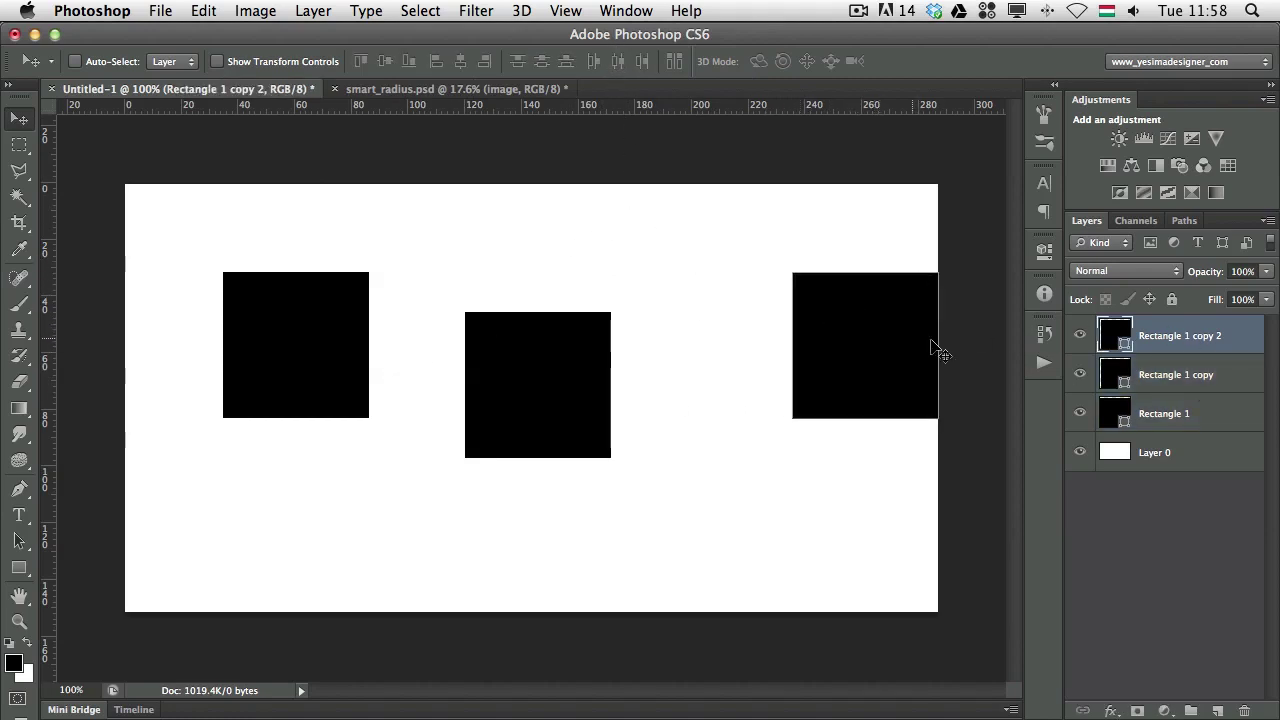
{"action": "left_click", "coordinate": [1130, 380]}
{"action": "left_click_drag", "start_coordinate": [571, 346], "coordinate": [502, 323]}
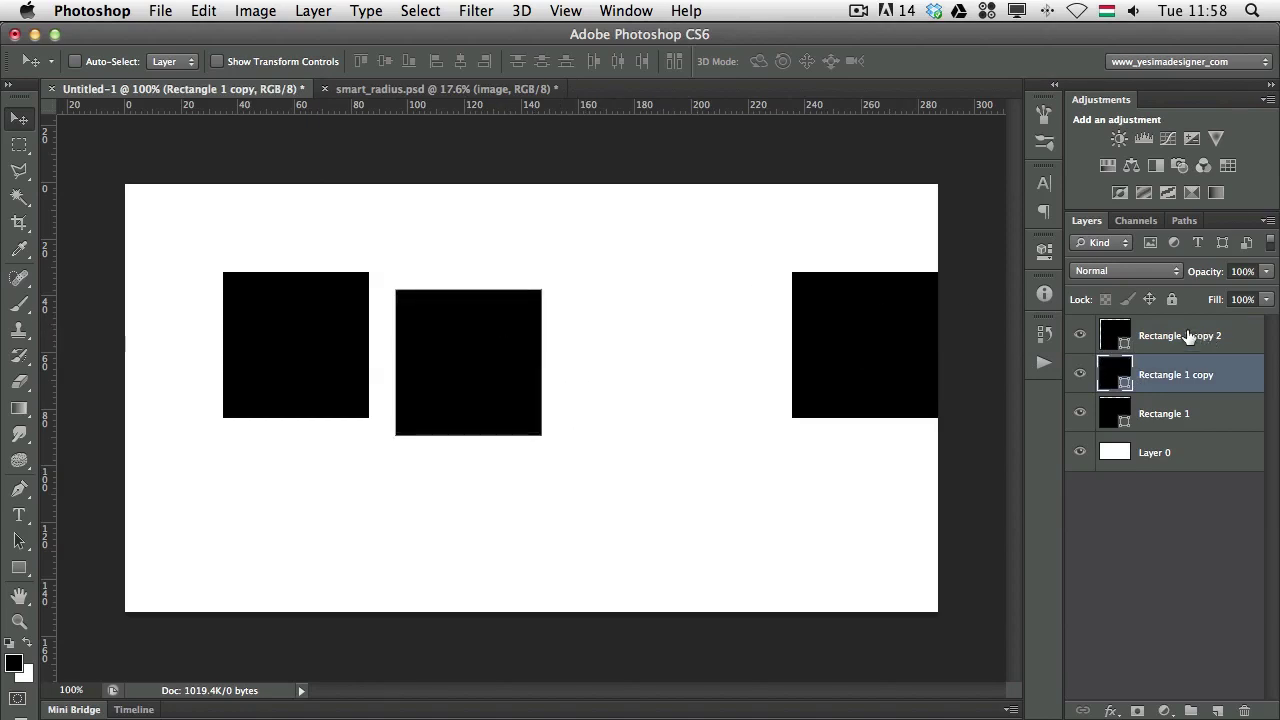
{"action": "left_click", "coordinate": [1162, 338]}
{"action": "left_click", "coordinate": [1113, 405], "text": "shift"}
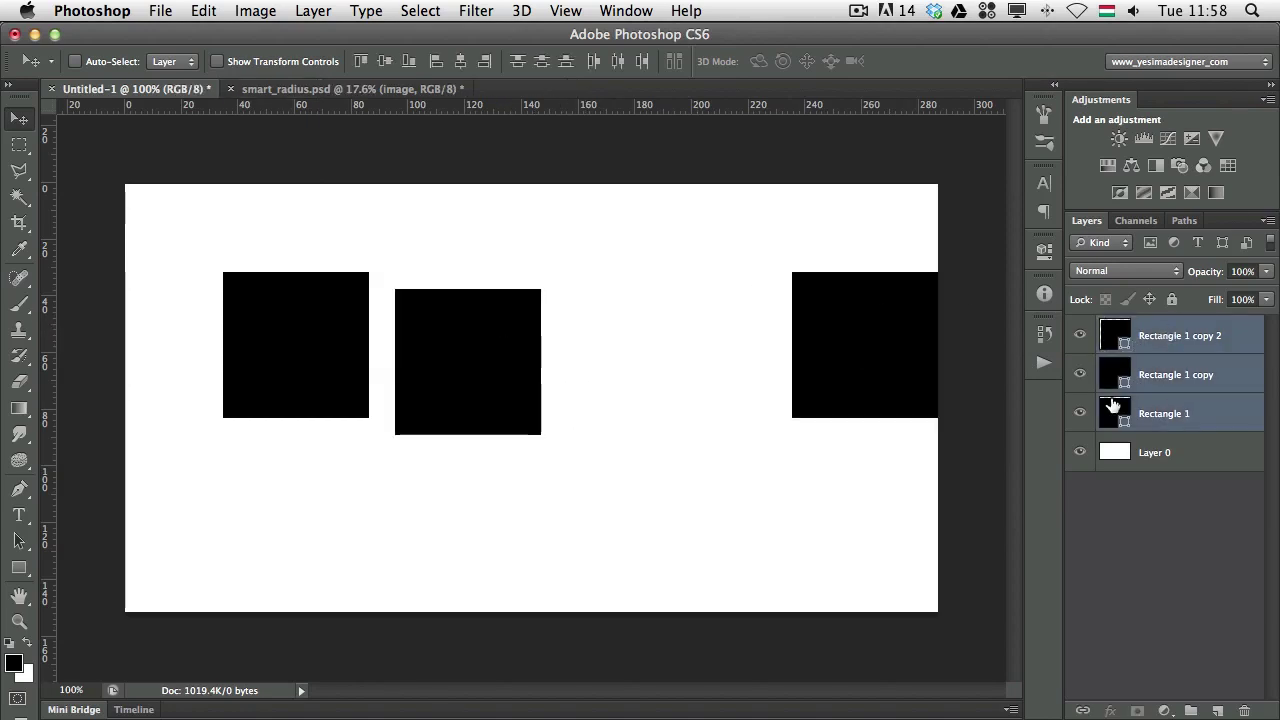
{"action": "left_click", "coordinate": [617, 61]}
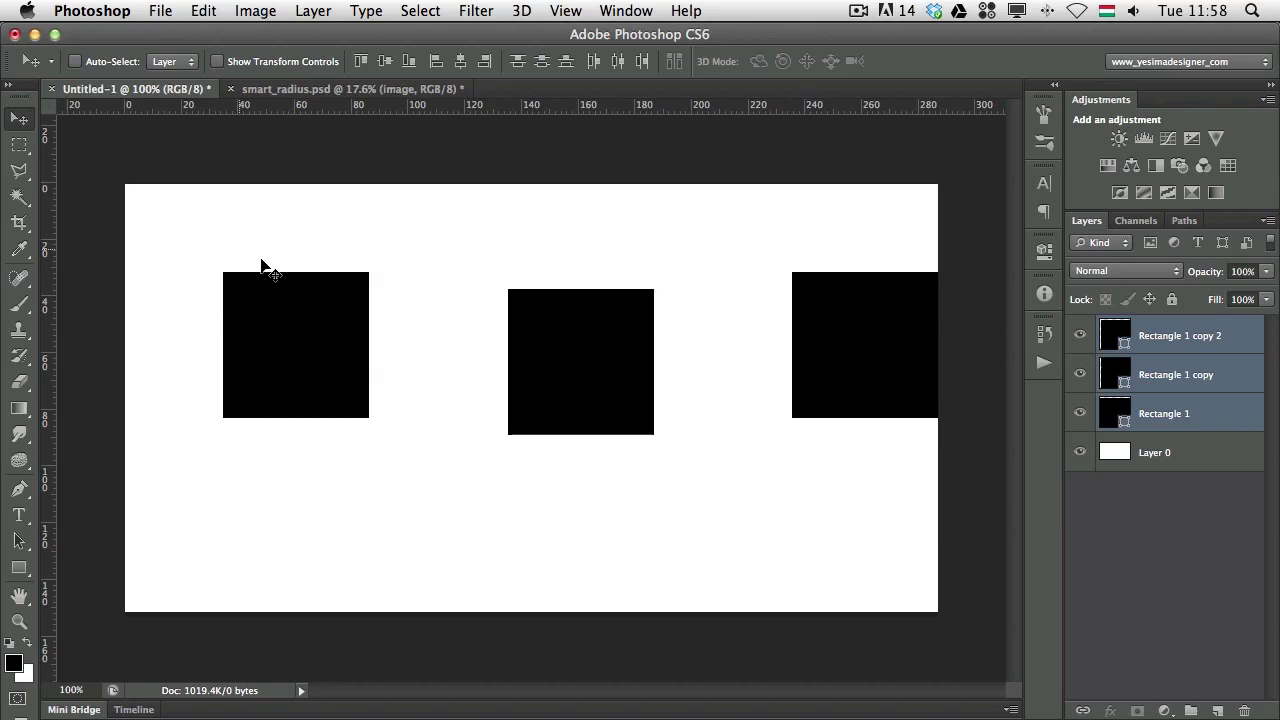
{"action": "left_click_drag", "start_coordinate": [843, 362], "coordinate": [808, 368]}
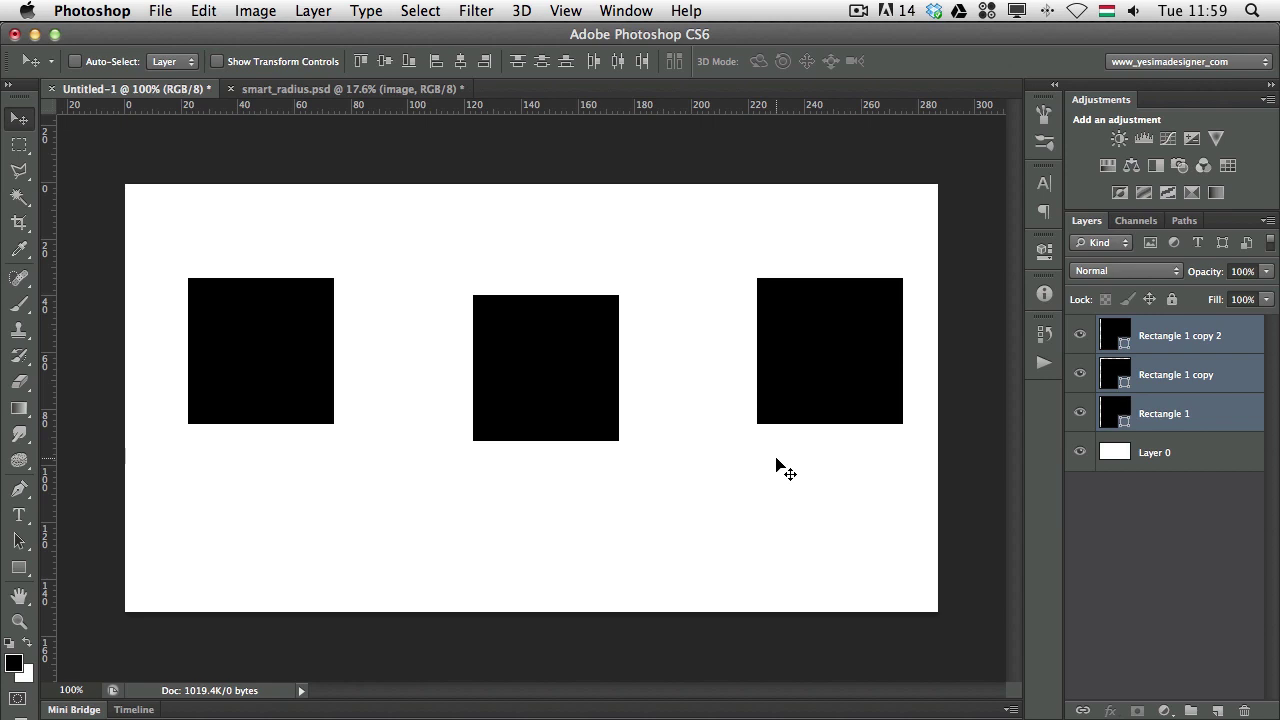
Switch the rulers to percent and add a vertical guide at 33.33%.
{"action": "right_click", "coordinate": [466, 110]}
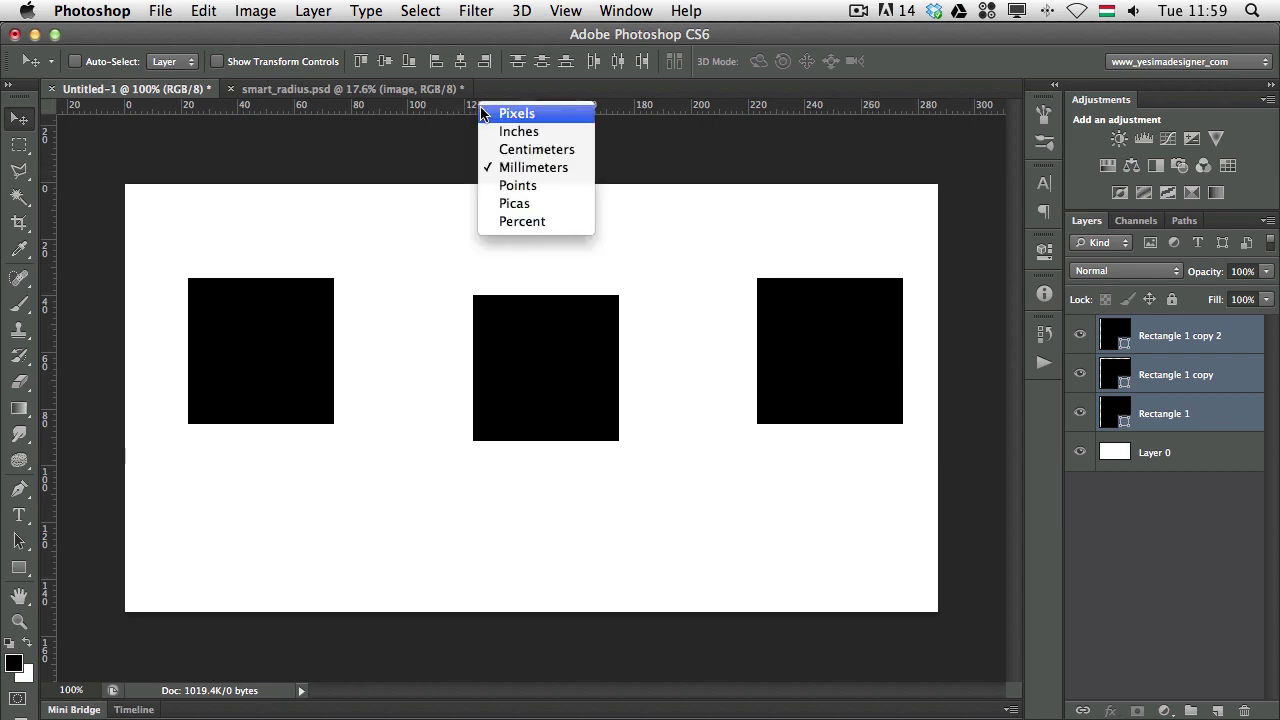
{"action": "left_click", "coordinate": [510, 220]}
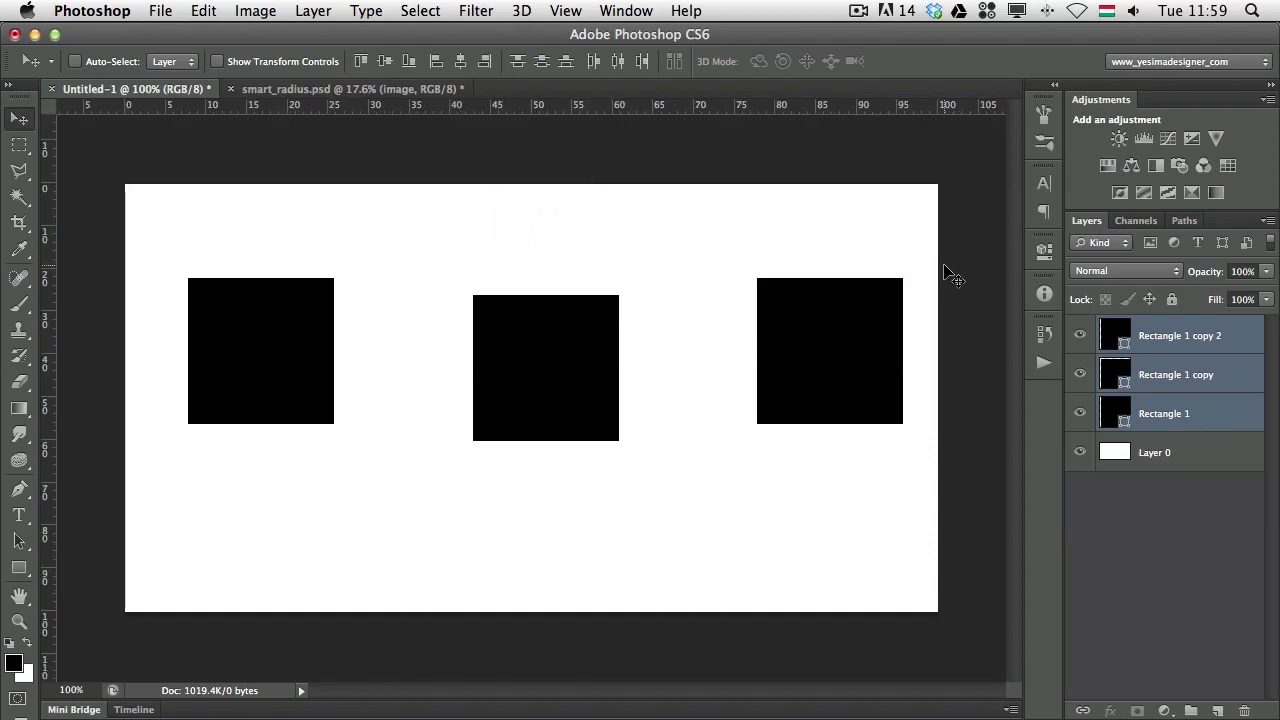
{"action": "left_click", "coordinate": [579, 12]}
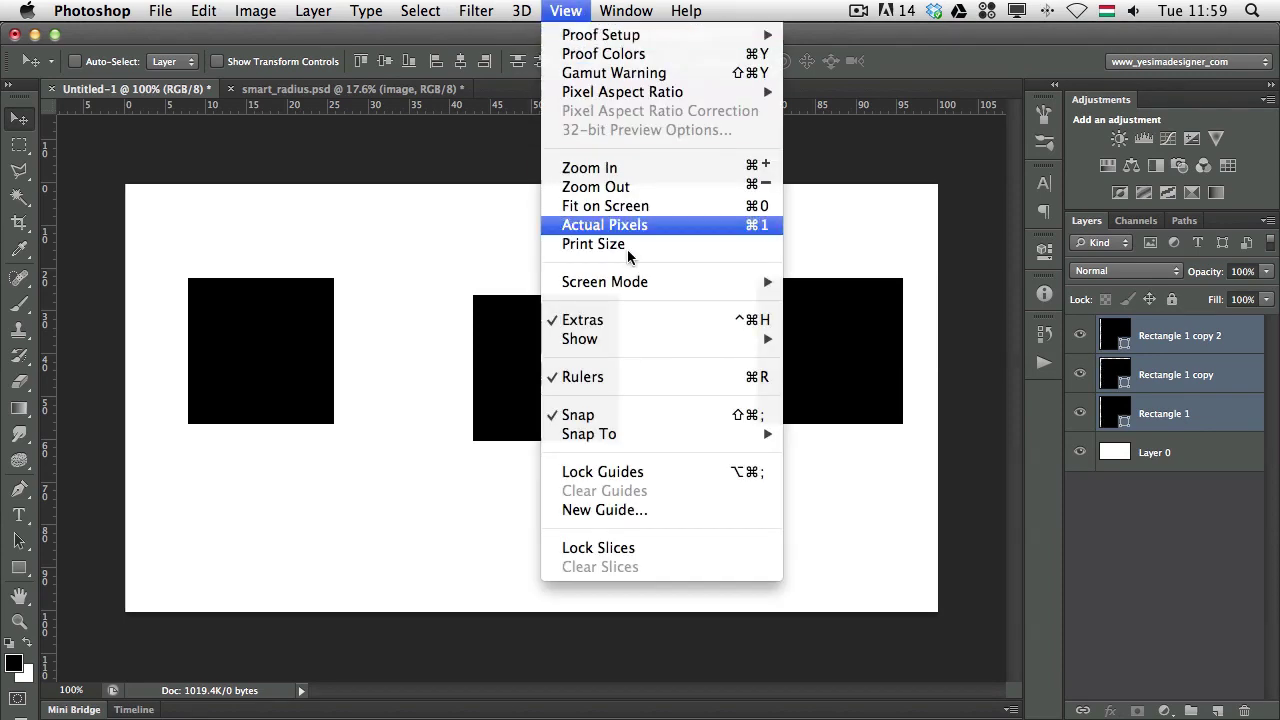
{"action": "left_click", "coordinate": [698, 512]}
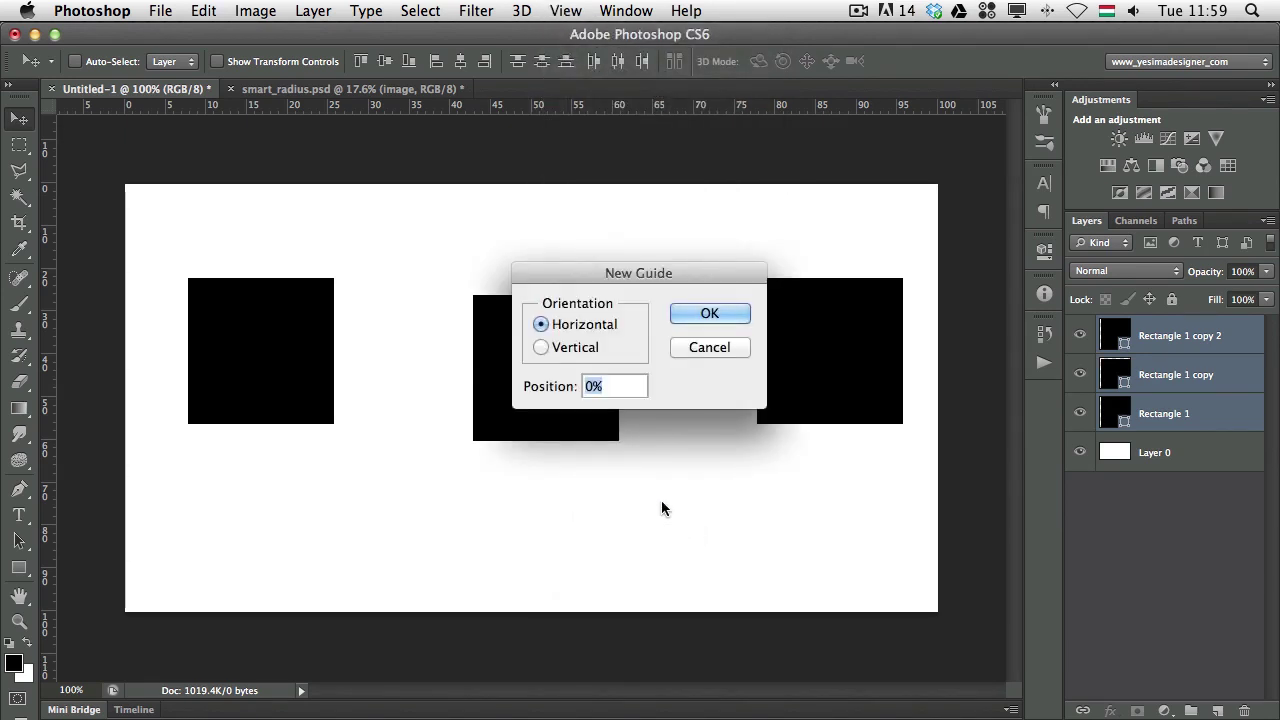
{"action": "left_click", "coordinate": [578, 347]}
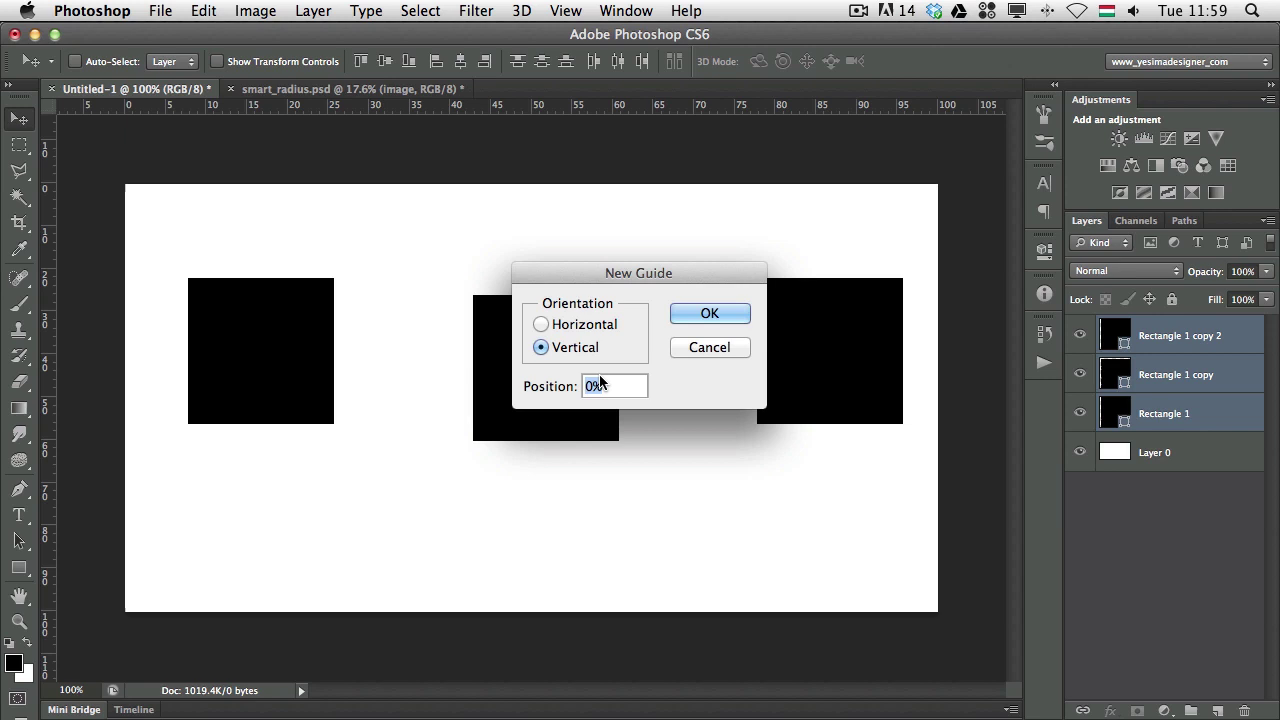
{"action": "type", "text": "33.33"}
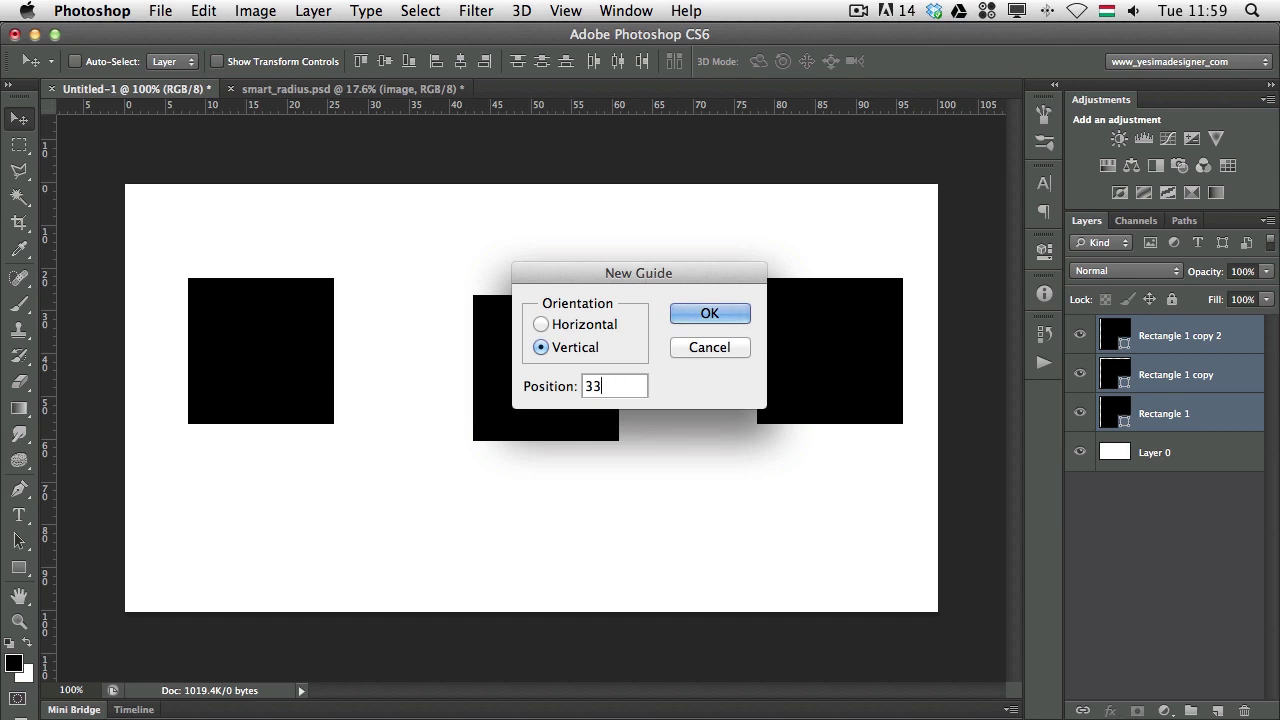
{"action": "key", "text": "Return"}
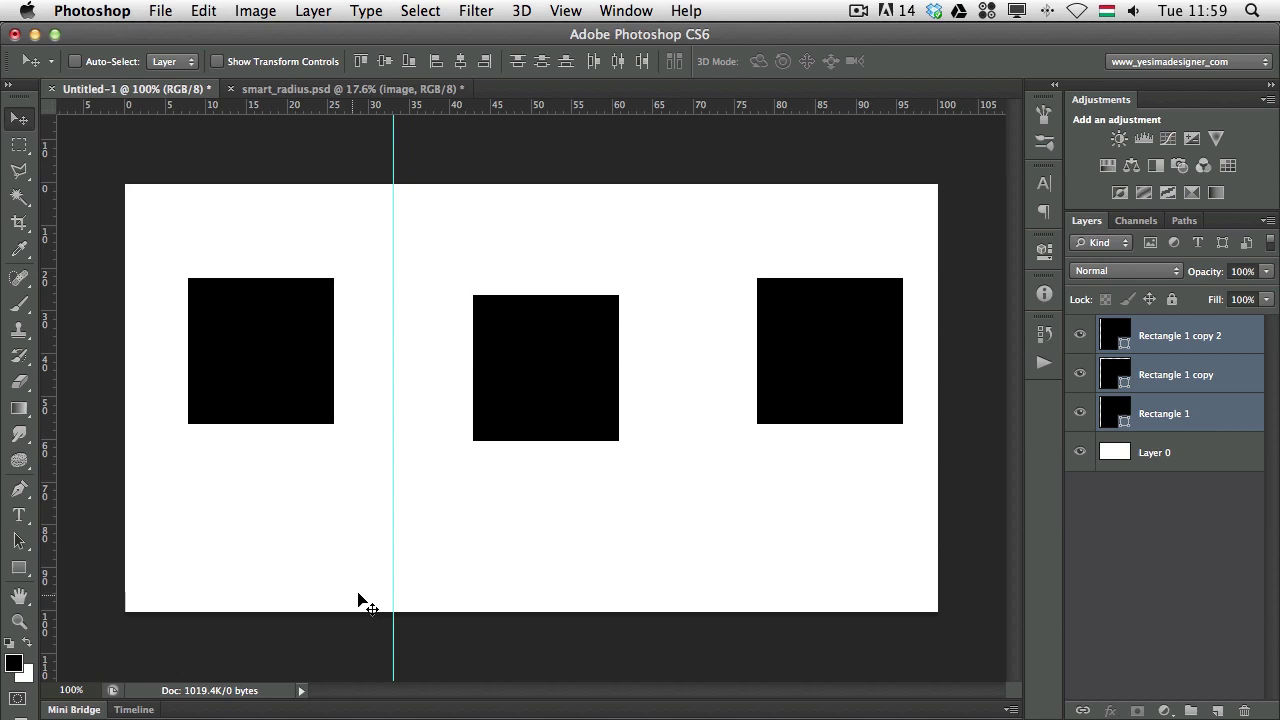
Add a second vertical guide at 66%.
{"action": "left_click", "coordinate": [566, 10]}
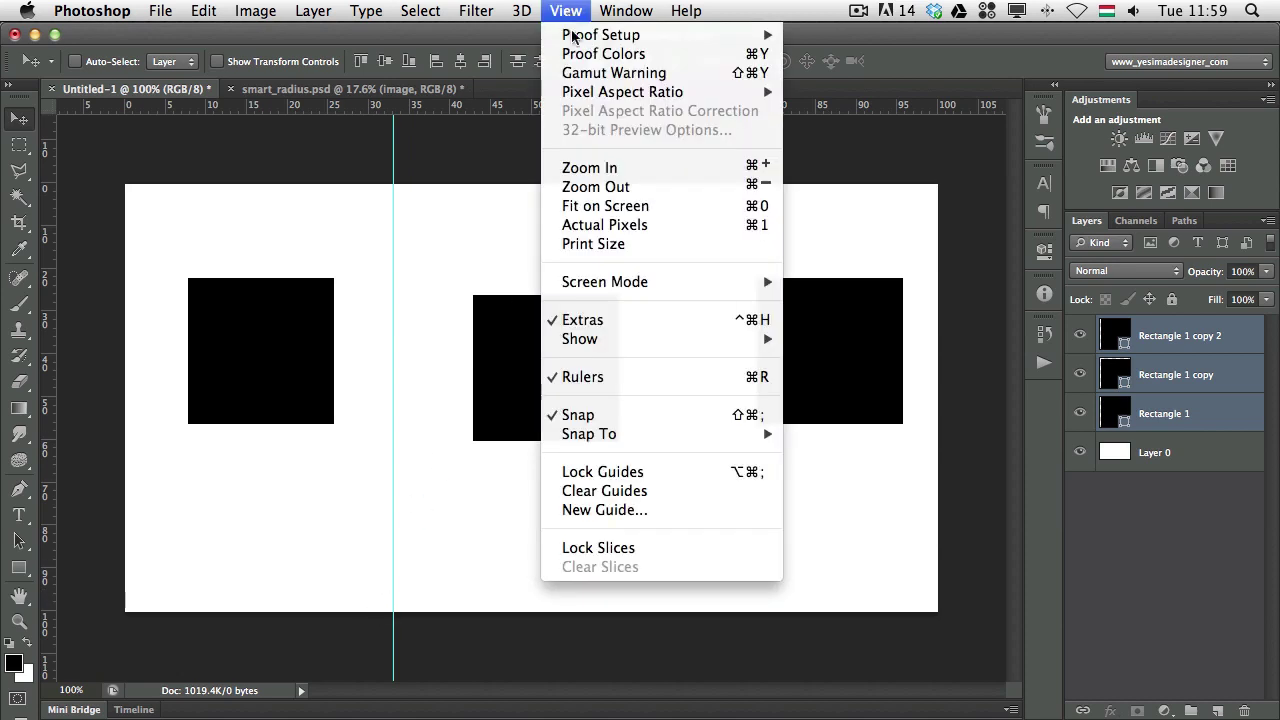
{"action": "left_click", "coordinate": [636, 511]}
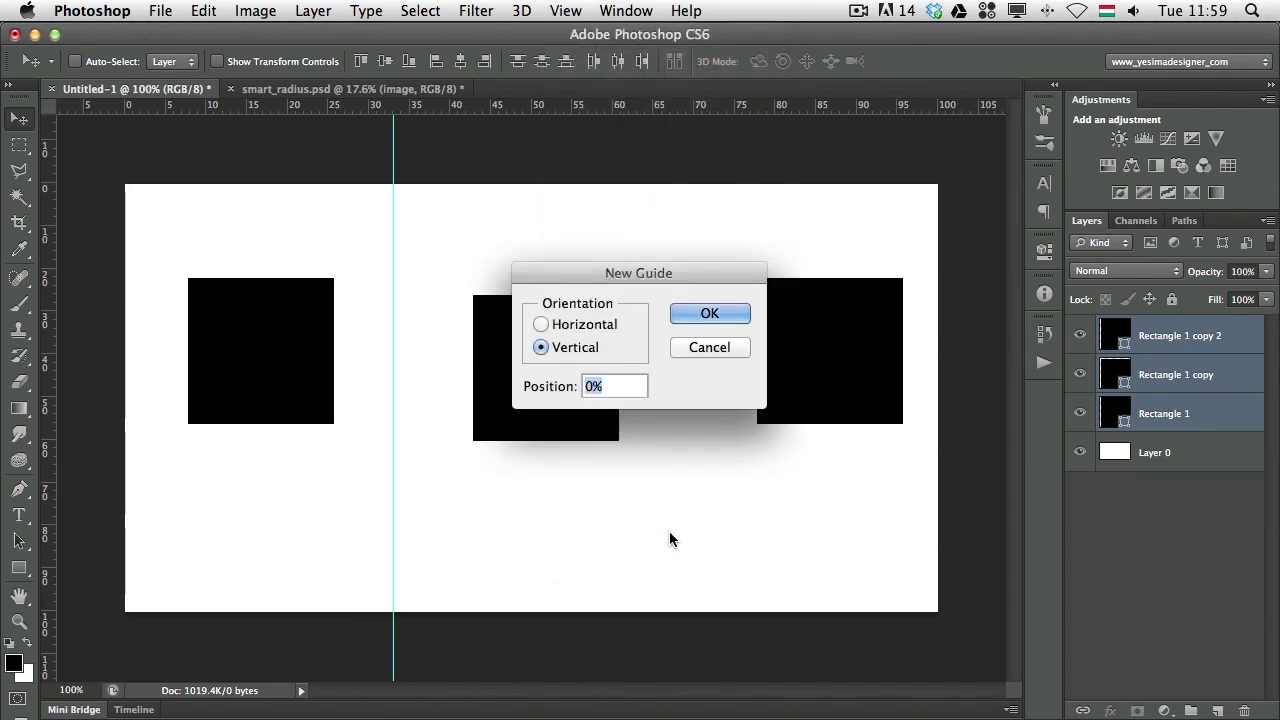
{"action": "type", "text": "66"}
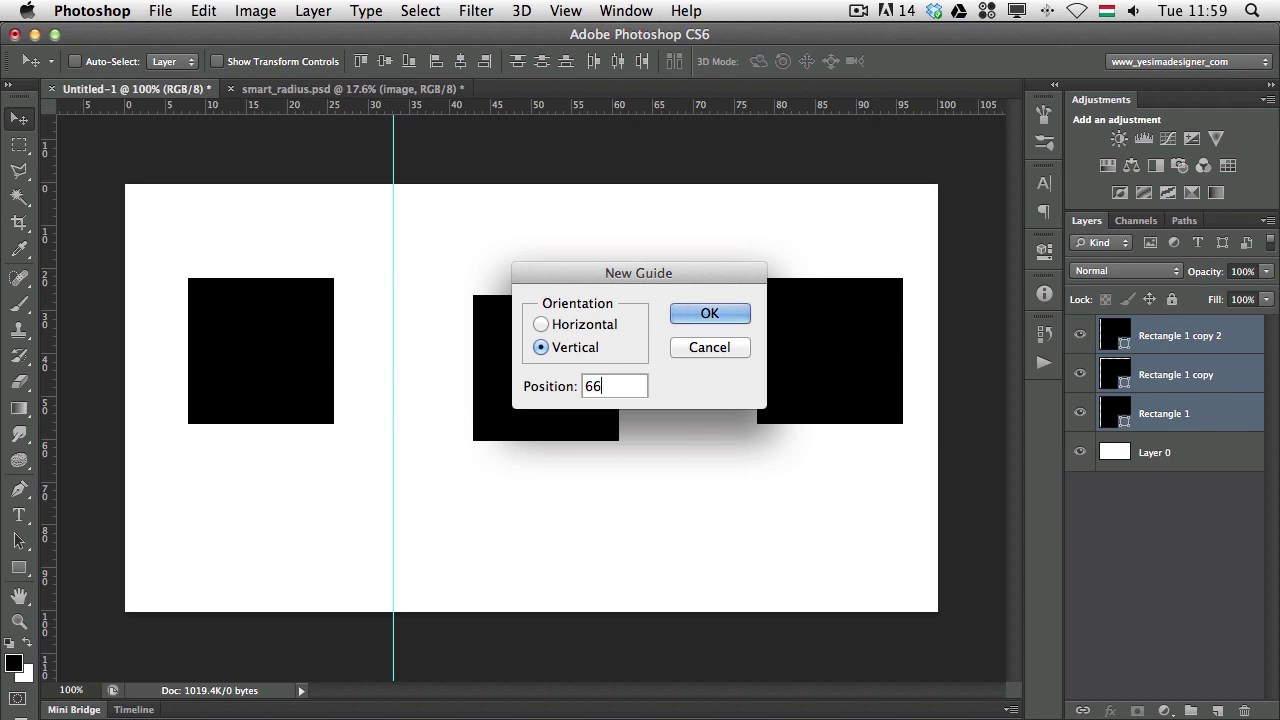
{"action": "key", "text": "Return"}
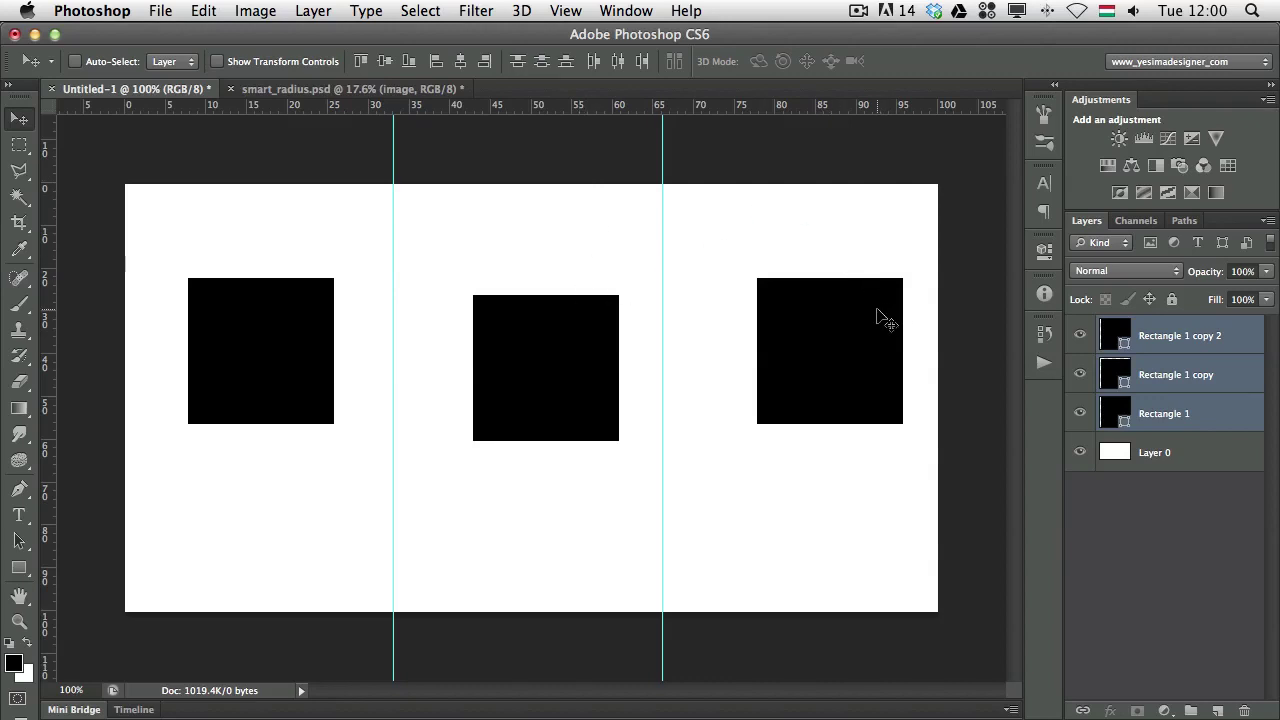
Snap the right square into the top-right corner and raise the middle and left squares to the top edge.
{"action": "left_click", "coordinate": [1182, 343]}
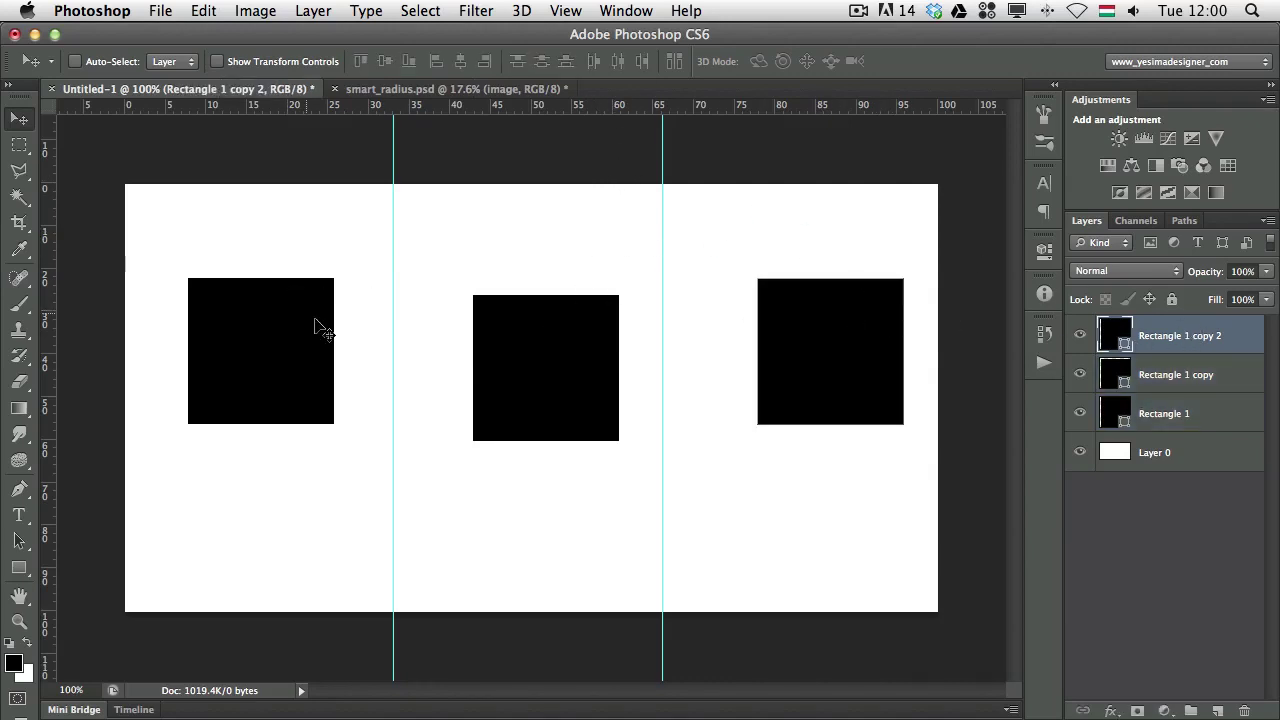
{"action": "mouse_move", "coordinate": [268, 320]}
{"action": "left_mouse_down"}
{"action": "mouse_move", "coordinate": [294, 284]}
{"action": "mouse_move", "coordinate": [266, 296]}
{"action": "left_mouse_up"}
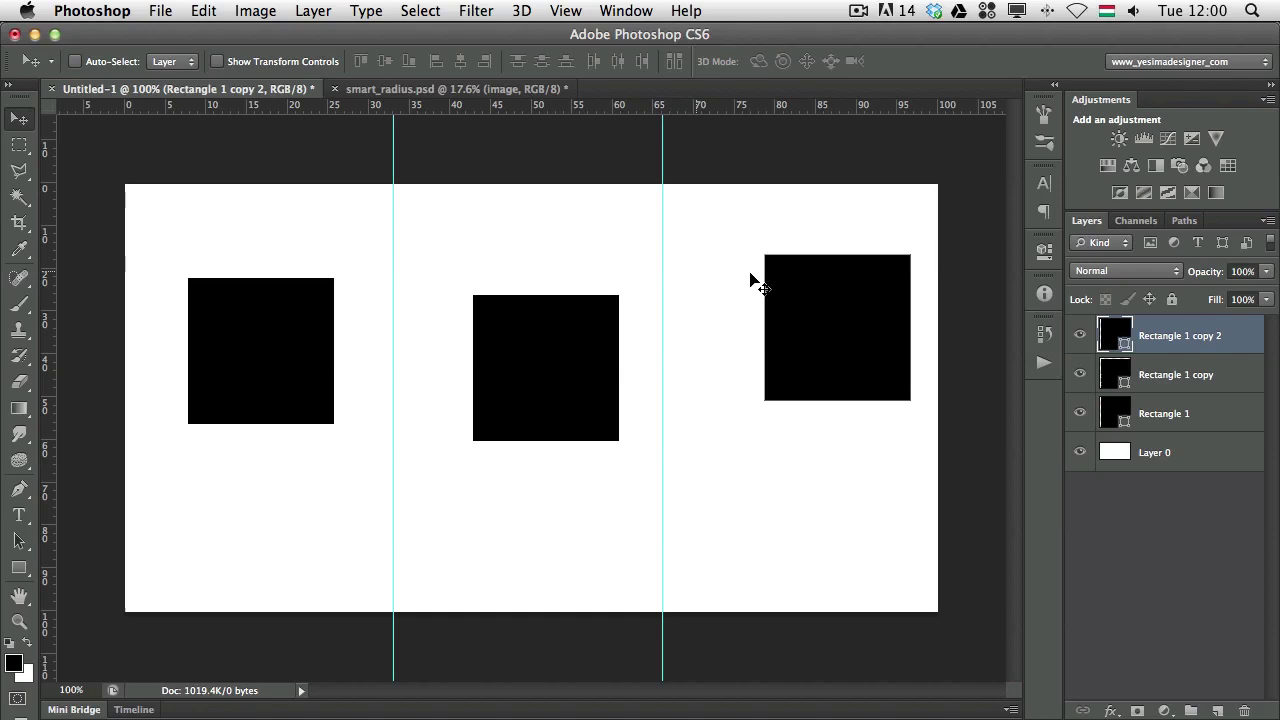
{"action": "left_click_drag", "start_coordinate": [863, 314], "coordinate": [889, 243]}
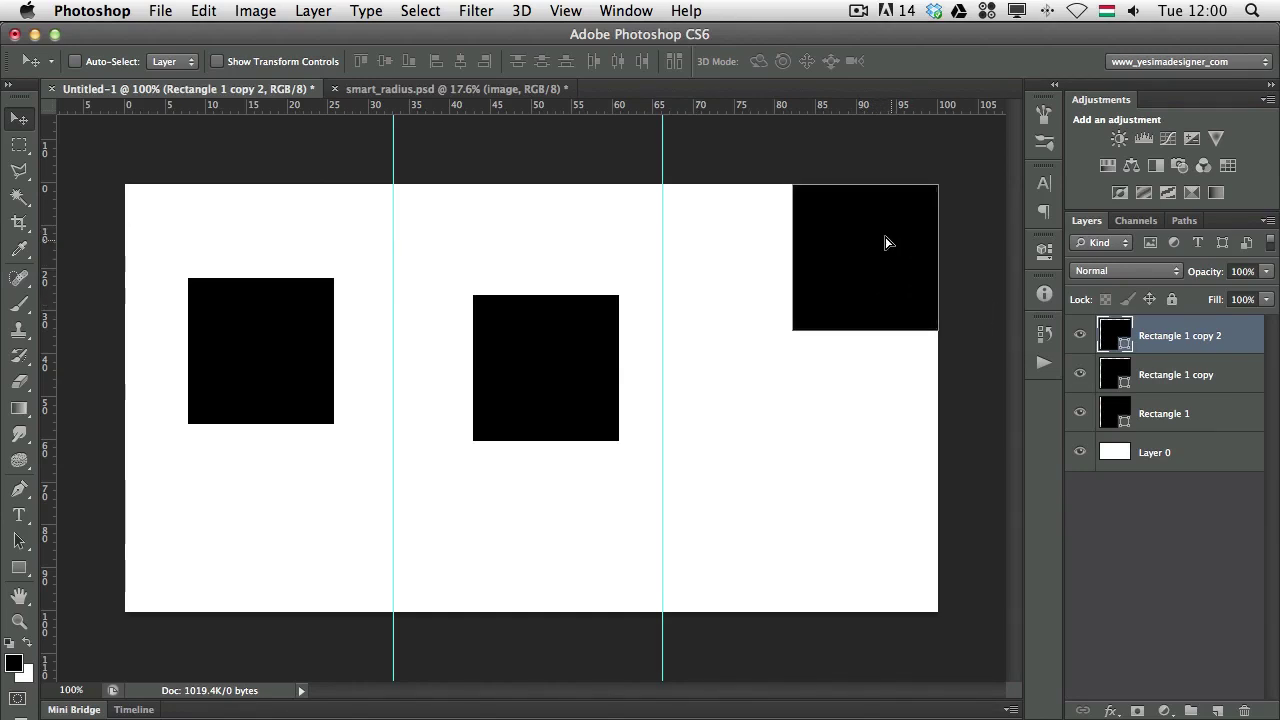
{"action": "left_click", "coordinate": [1165, 378]}
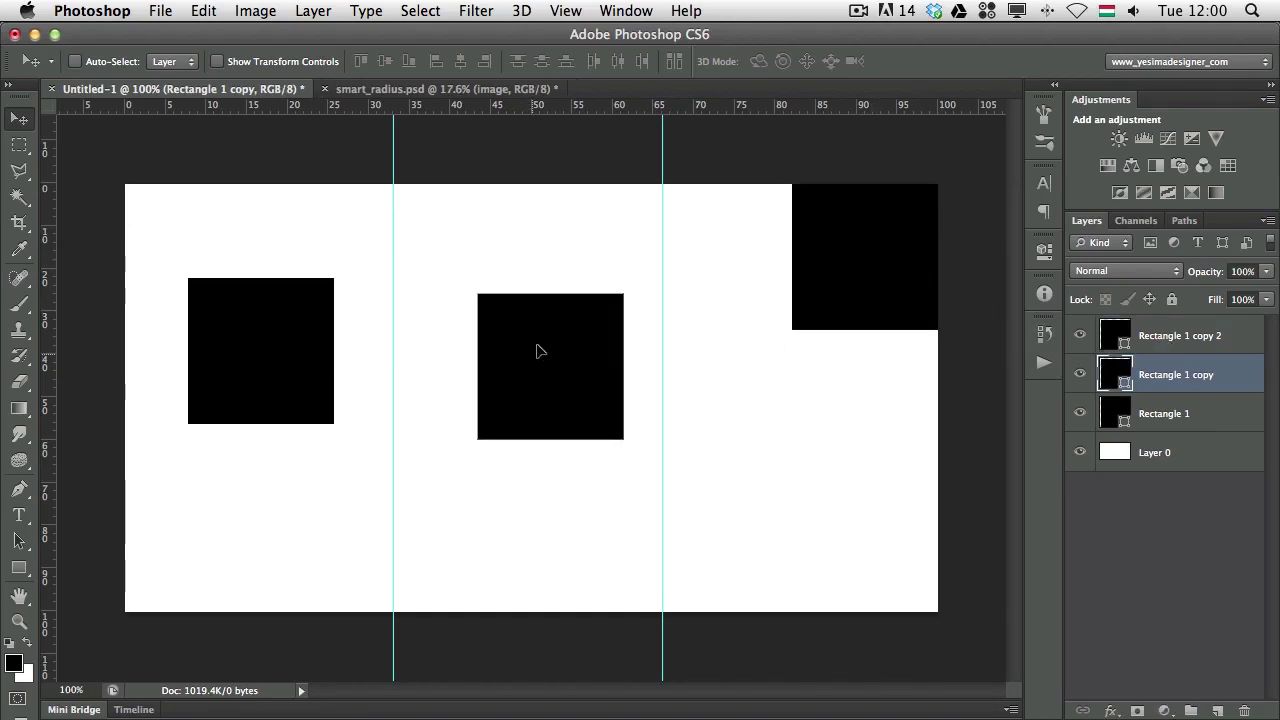
{"action": "left_click_drag", "start_coordinate": [528, 360], "coordinate": [569, 250]}
{"action": "left_click", "coordinate": [1215, 415]}
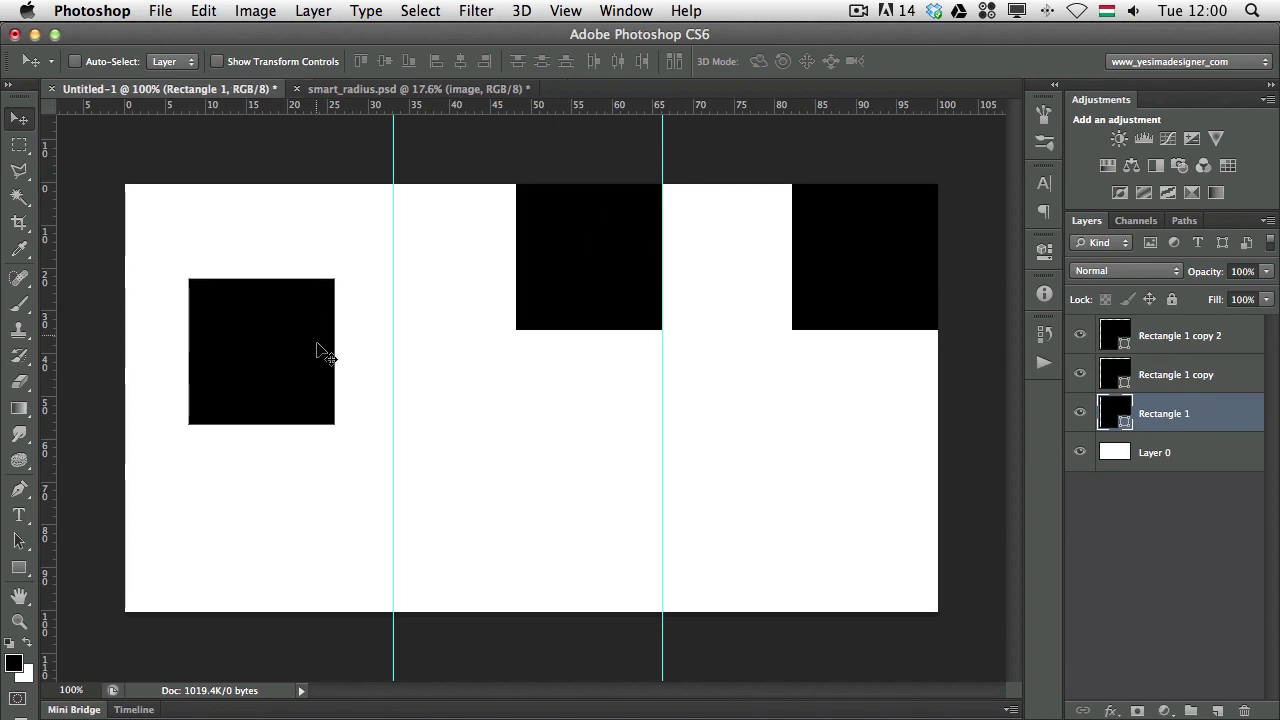
{"action": "left_click_drag", "start_coordinate": [314, 349], "coordinate": [330, 244]}
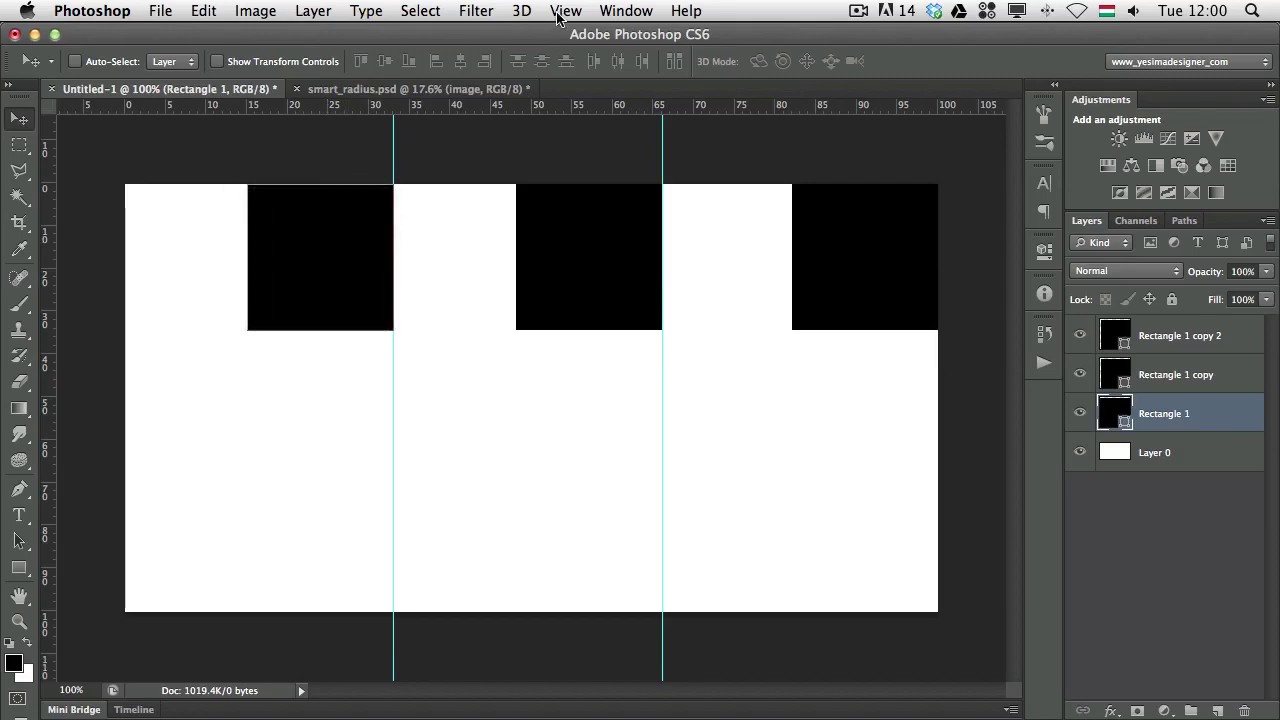
{"action": "left_click", "coordinate": [565, 11]}
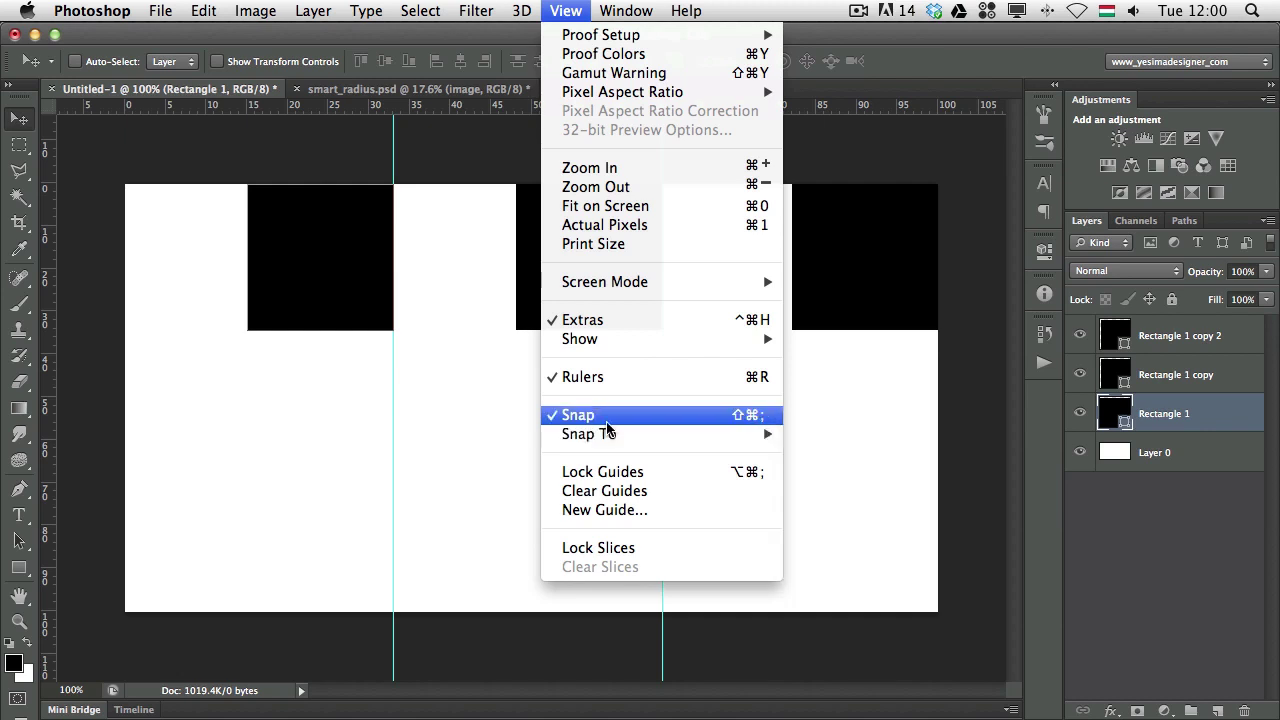
{"action": "mouse_move", "coordinate": [584, 438]}
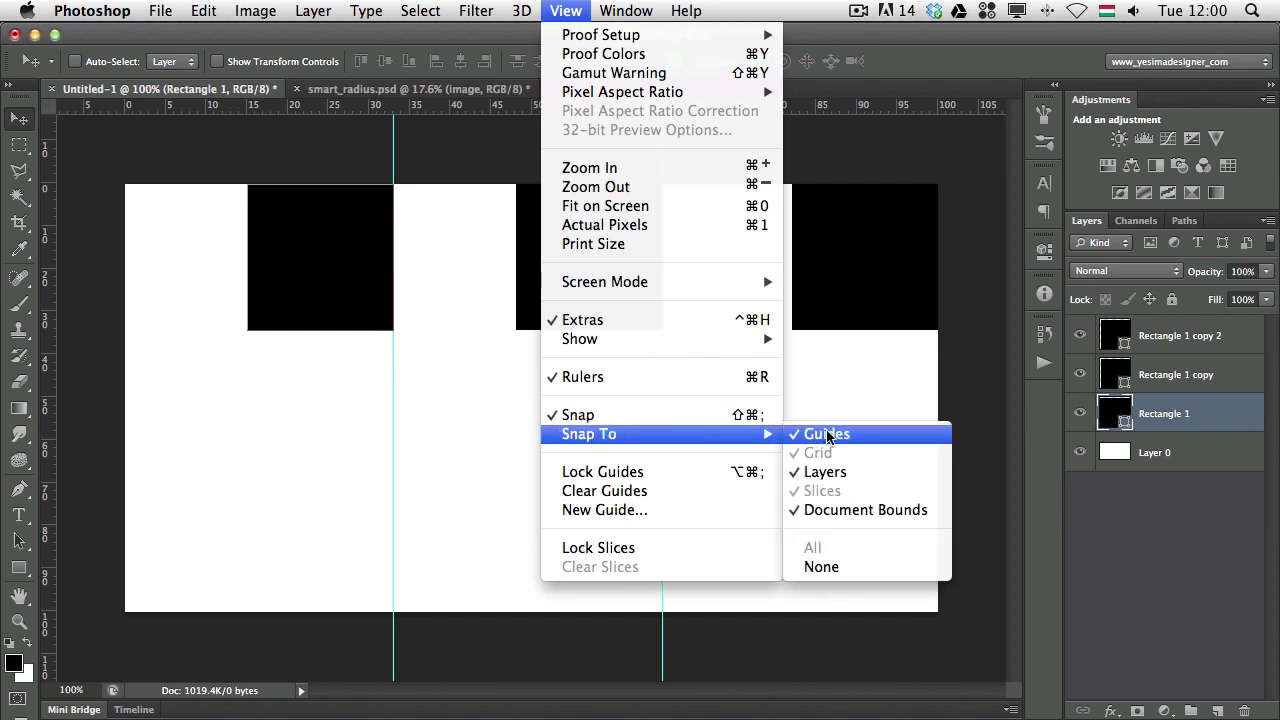
{"action": "left_click", "coordinate": [843, 513]}
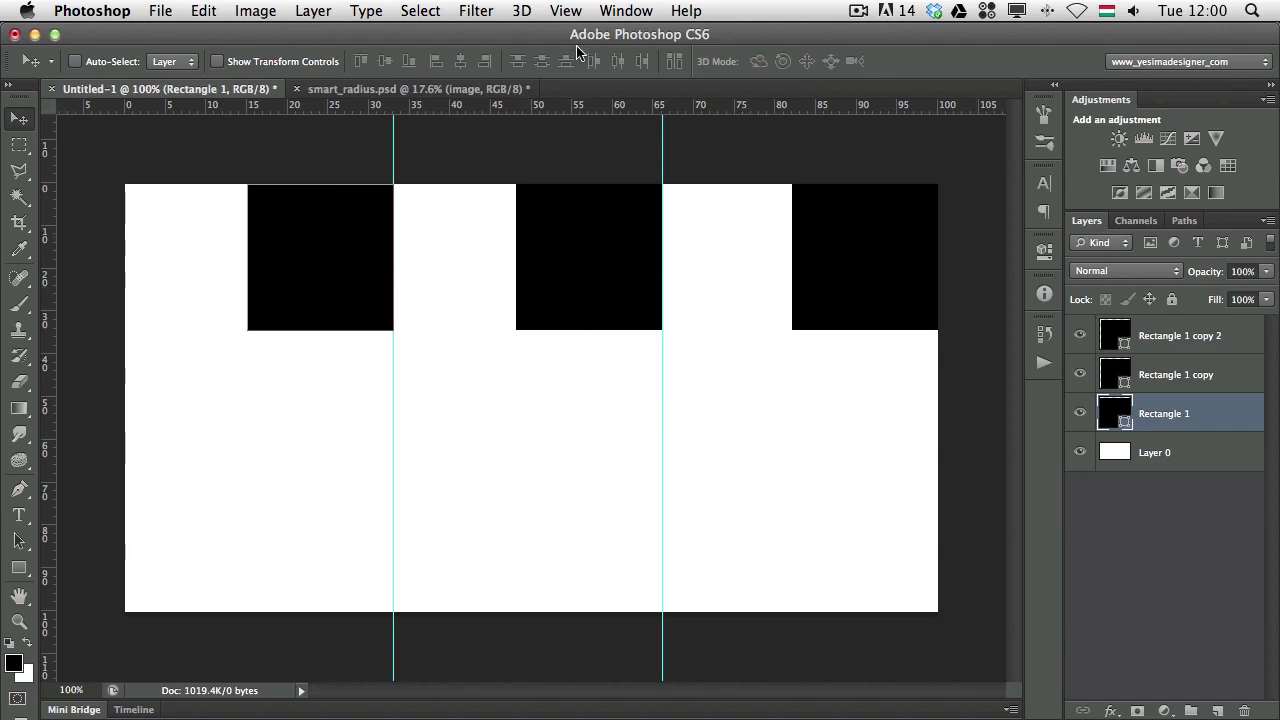
Add a vertical guide at the canvas's 50% centre.
{"action": "left_click", "coordinate": [566, 12]}
{"action": "left_click", "coordinate": [566, 12]}
{"action": "left_click_drag", "start_coordinate": [45, 237], "coordinate": [532, 212]}
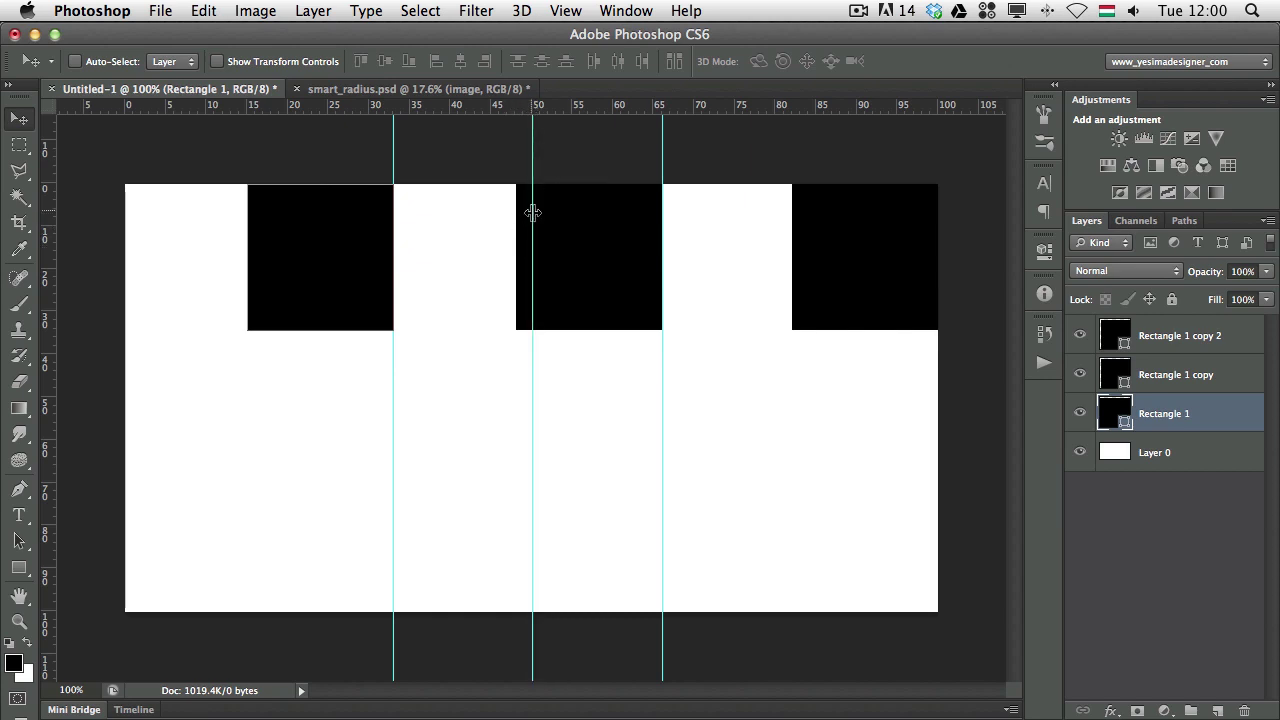
Shift all three squares left to centre them in their thirds, then add a horizontal guide near 49.5%.
{"action": "left_click", "coordinate": [1183, 350], "text": "shift"}
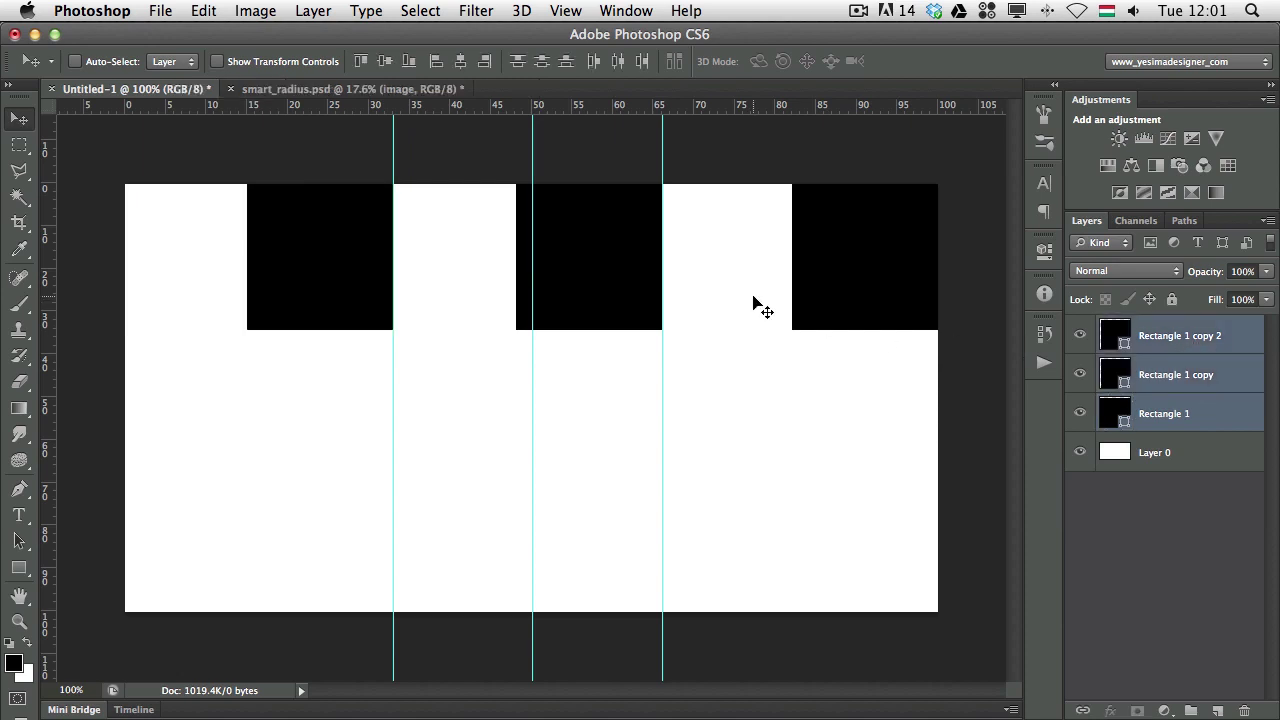
{"action": "left_click_drag", "start_coordinate": [826, 277], "coordinate": [780, 271]}
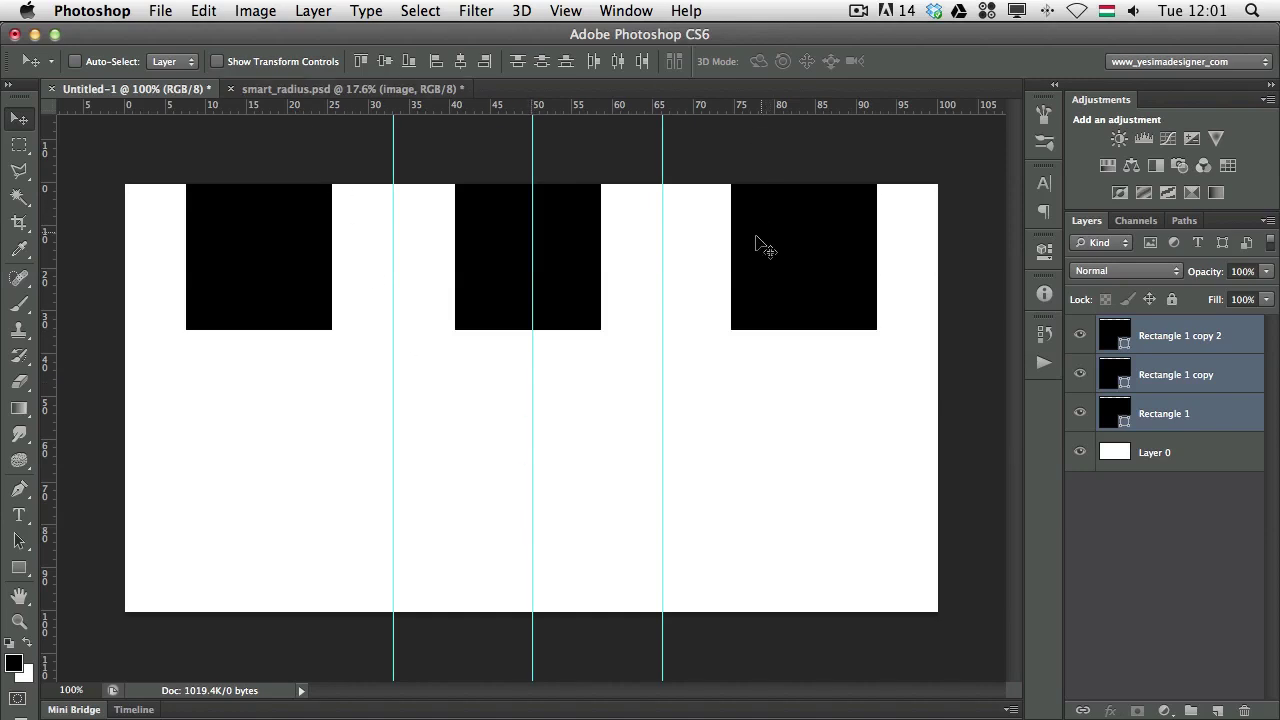
{"action": "left_click_drag", "start_coordinate": [426, 111], "coordinate": [447, 398]}
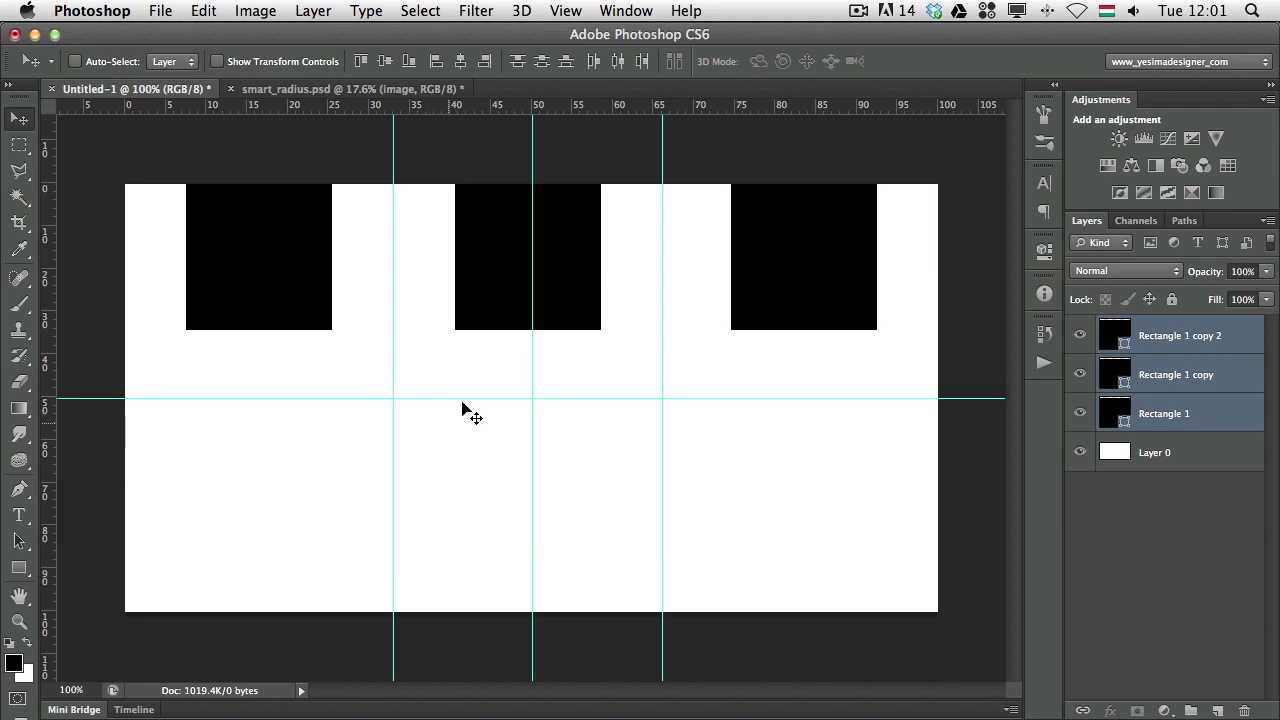
Free-transform the three rectangles down to the horizontal centre guide, then select only Rectangle 1 copy 2.
{"action": "key", "text": "super+t"}
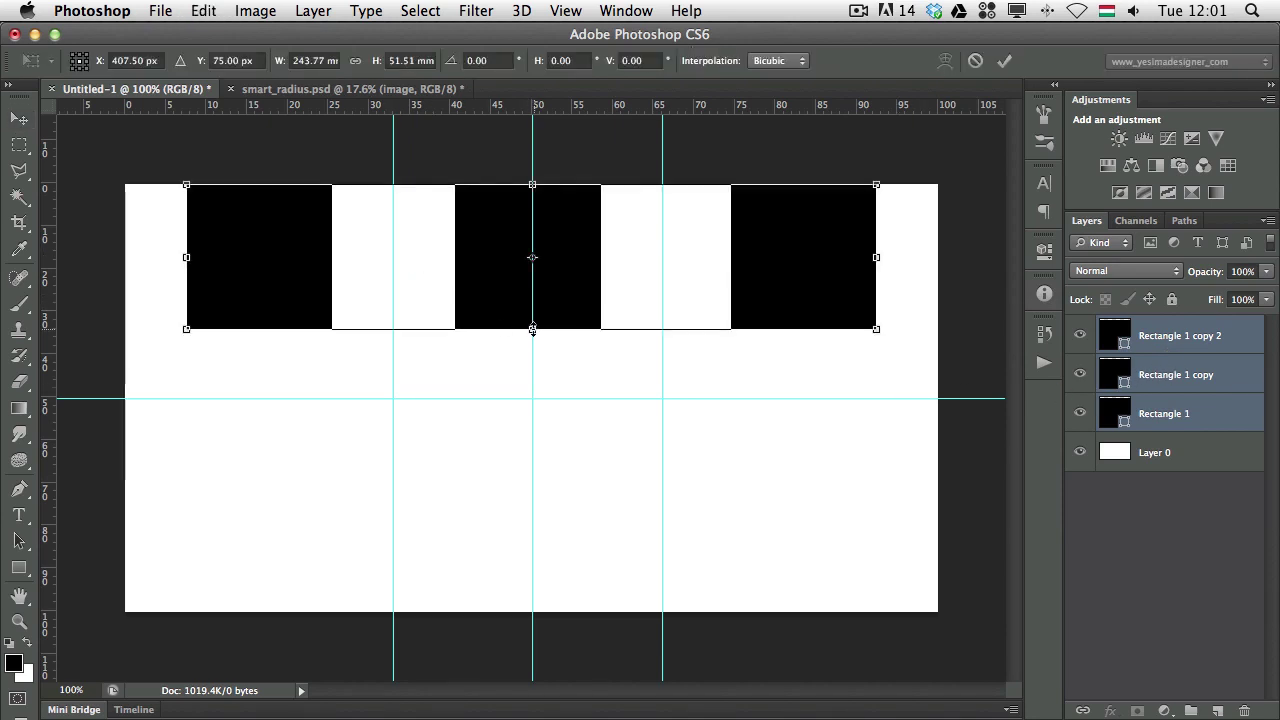
{"action": "left_click_drag", "start_coordinate": [534, 336], "coordinate": [534, 399]}
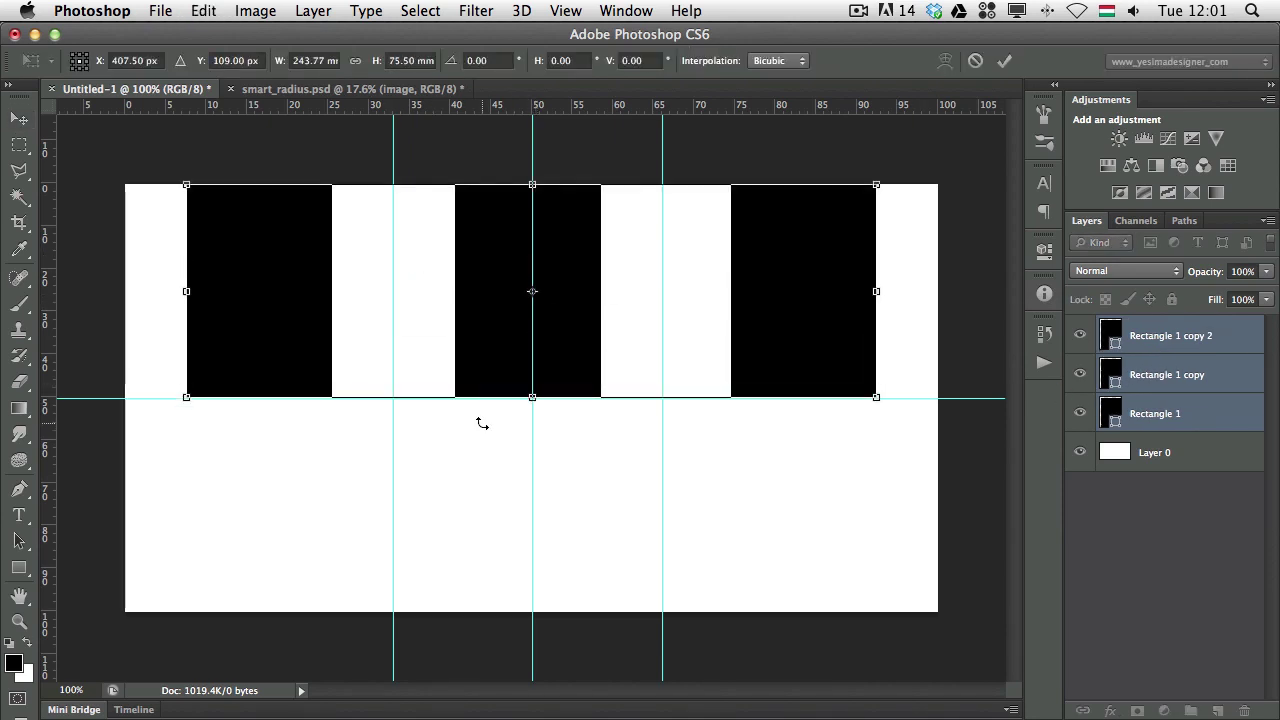
{"action": "key", "text": "Return"}
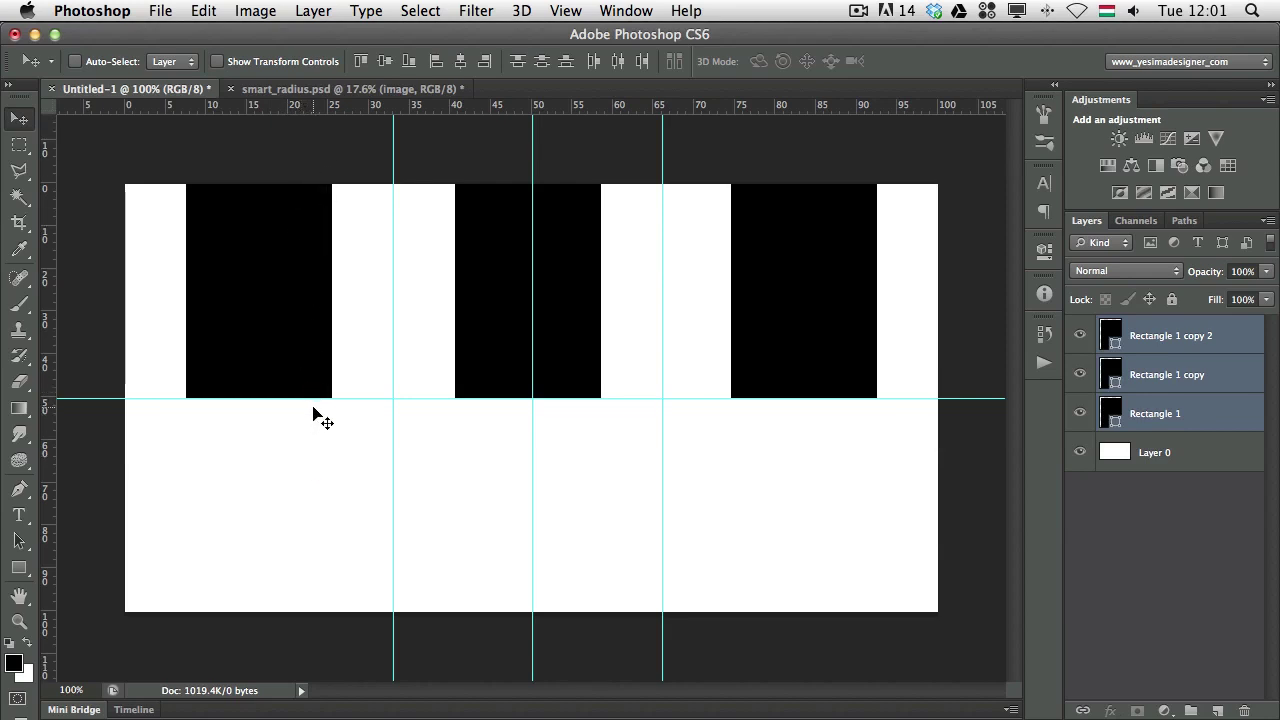
{"action": "key", "text": "alt+period"}
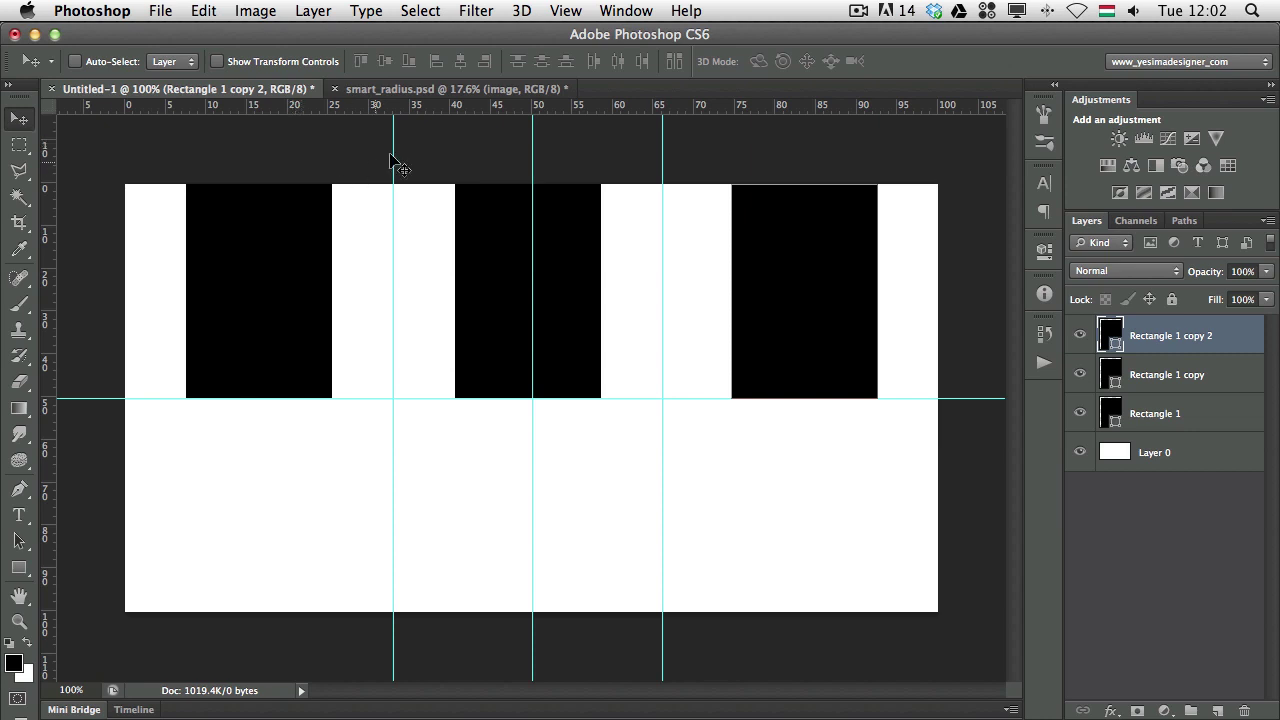
Enable Smart Guides under View > Show.
{"action": "left_click", "coordinate": [565, 11]}
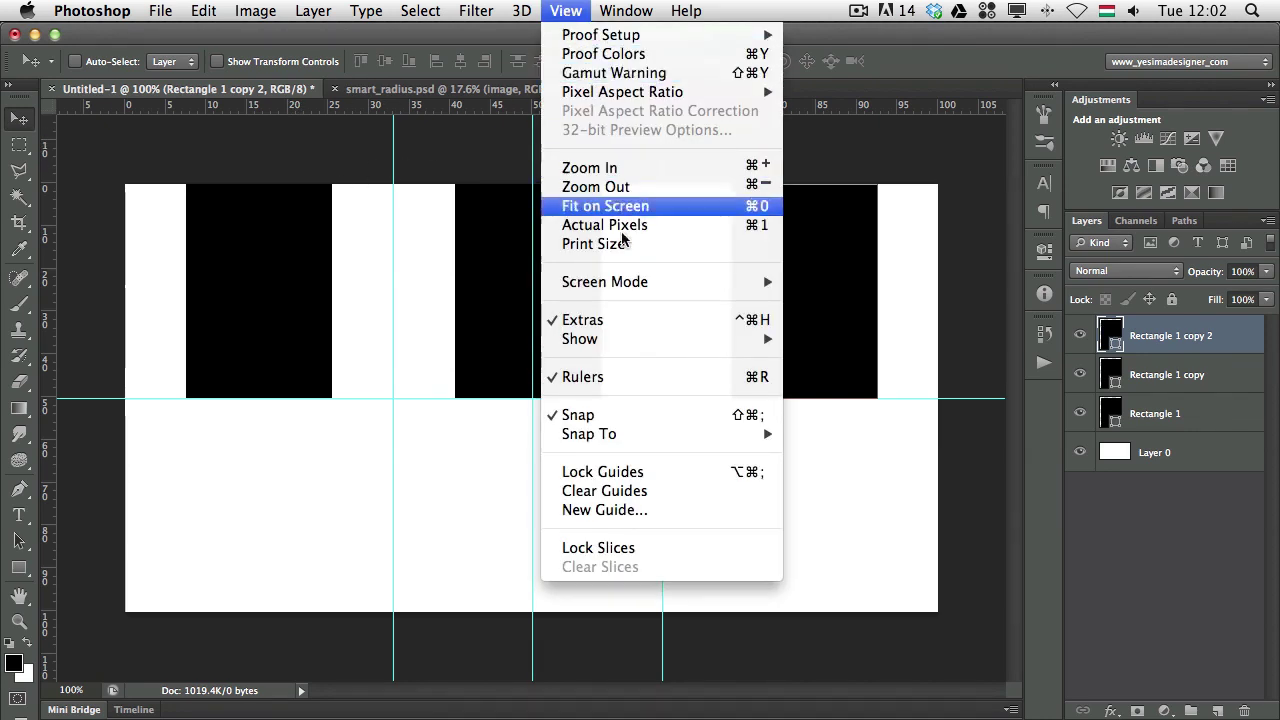
{"action": "mouse_move", "coordinate": [664, 345]}
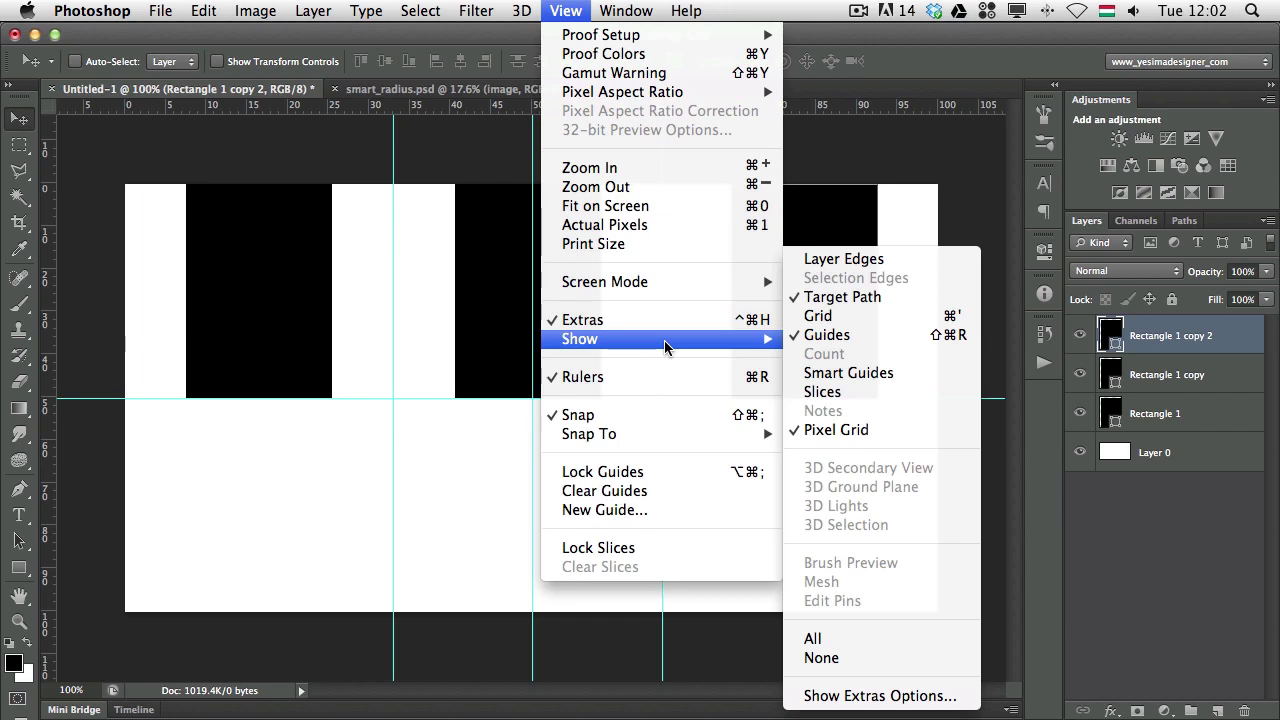
{"action": "left_click", "coordinate": [848, 373]}
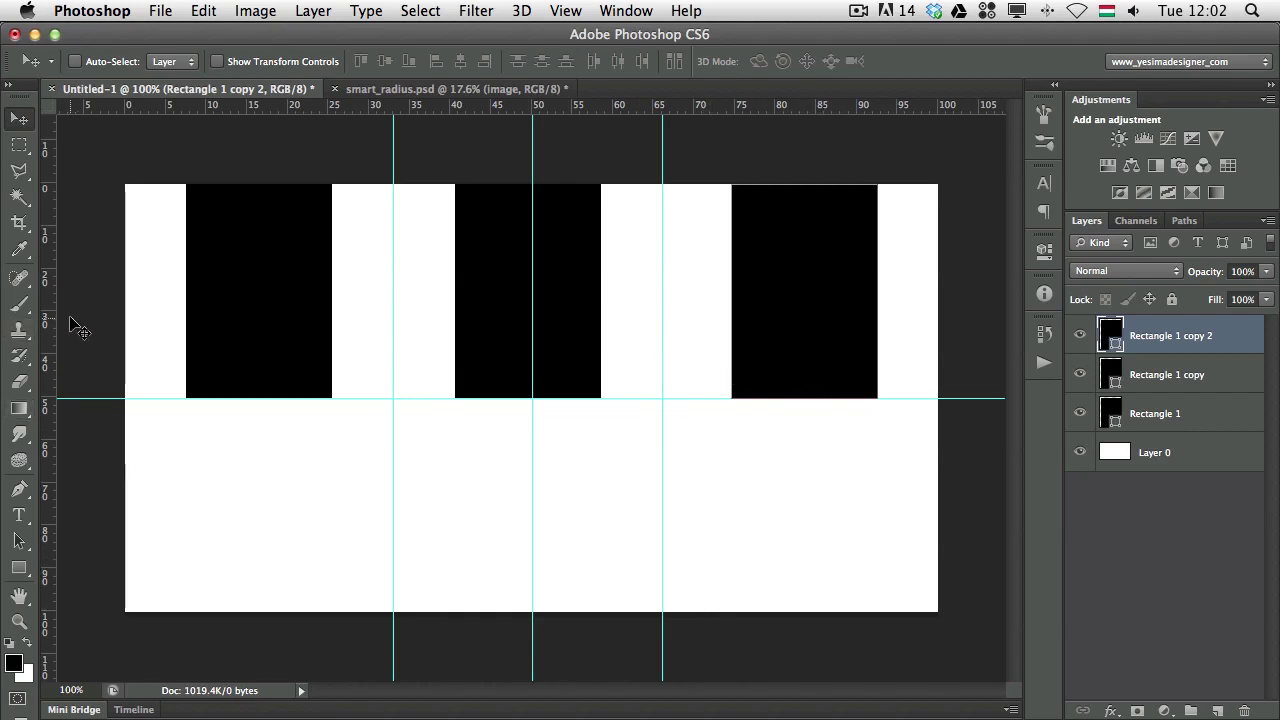
On the Rectangle 1 copy layer, drag the middle rectangle around and settle it on the vertical centre guide.
{"action": "left_click", "coordinate": [1183, 372]}
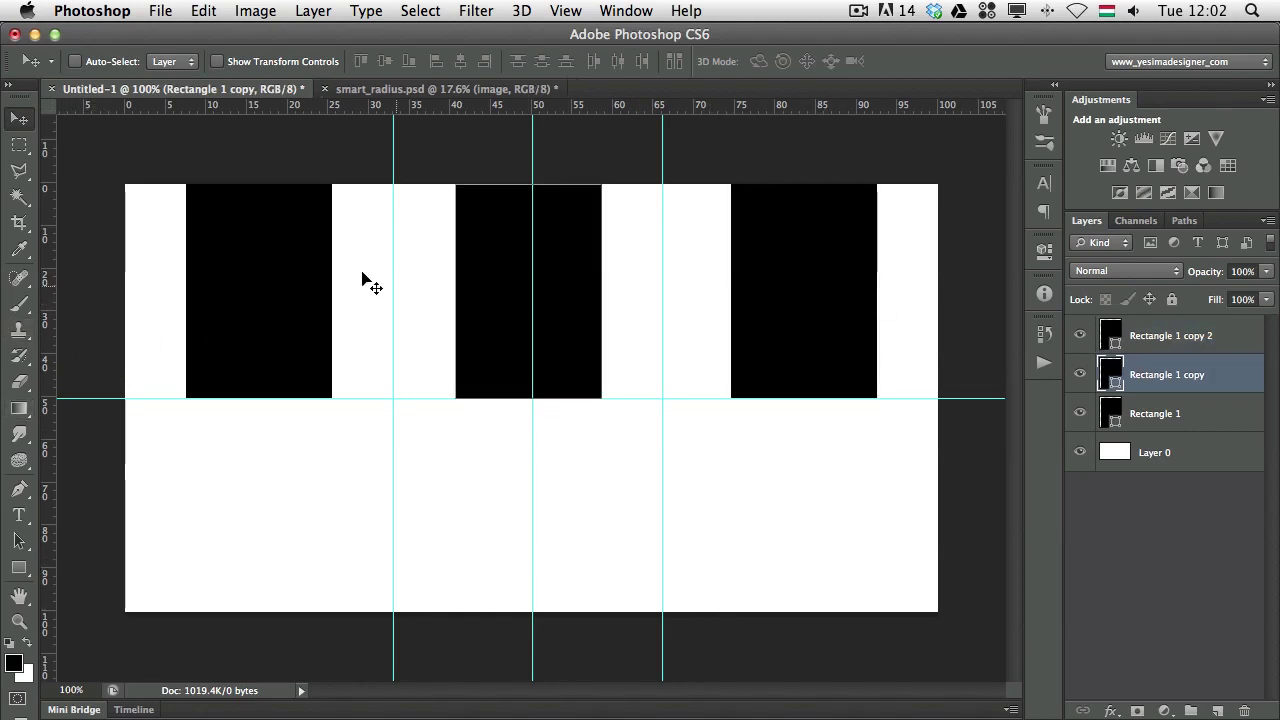
{"action": "left_click_drag", "start_coordinate": [303, 285], "coordinate": [52, 518]}
{"action": "left_click_drag", "start_coordinate": [281, 468], "coordinate": [552, 280]}
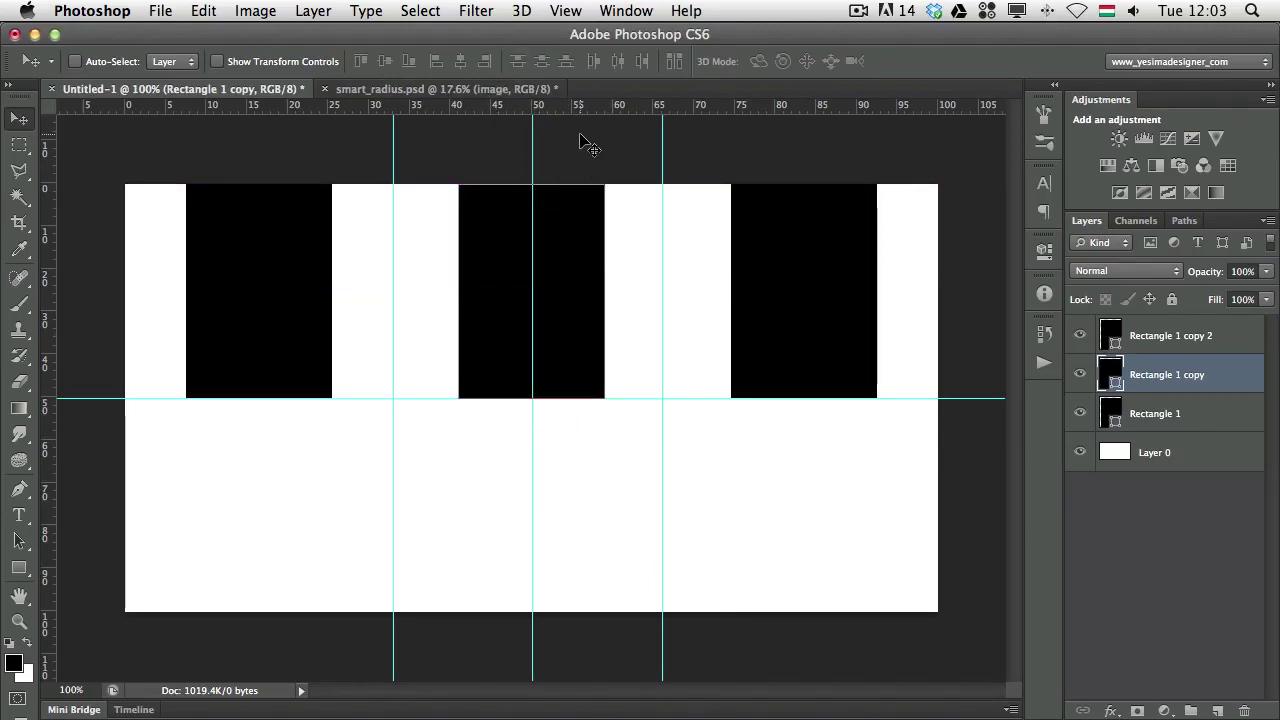
Uncheck Smart Guides under View > Show.
{"action": "left_click", "coordinate": [566, 11]}
{"action": "mouse_move", "coordinate": [668, 340]}
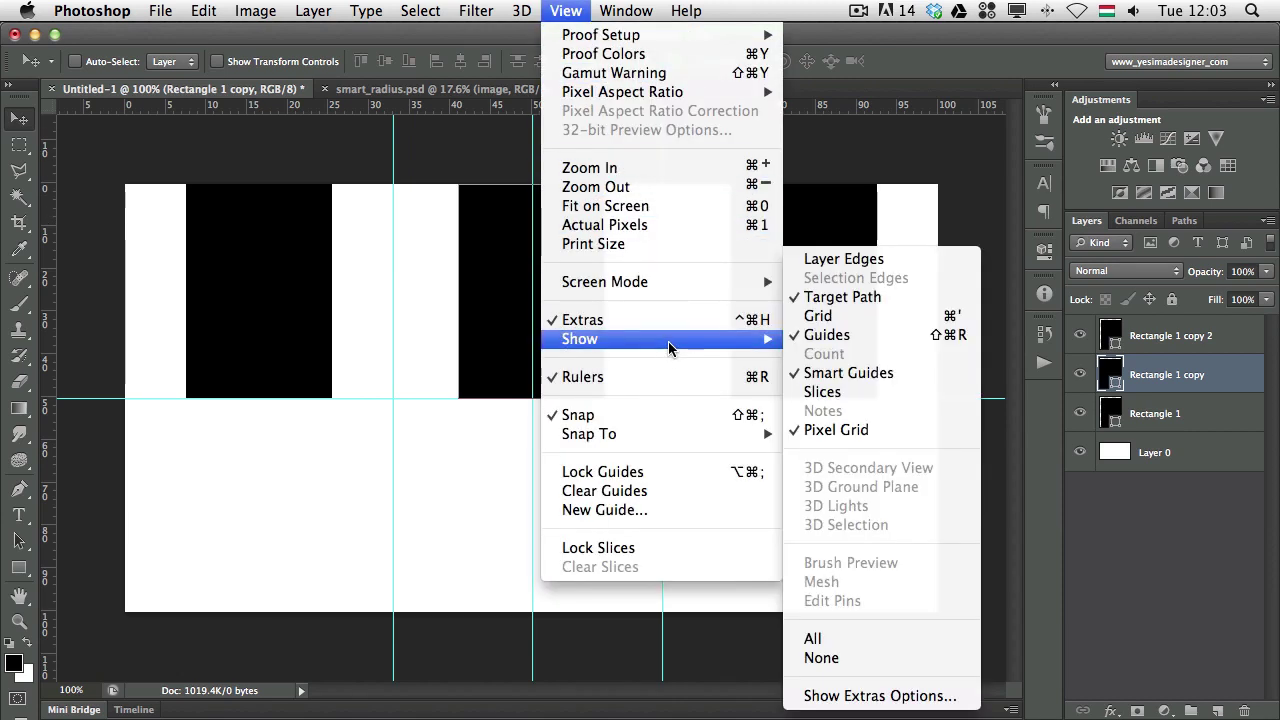
{"action": "left_click", "coordinate": [846, 373]}
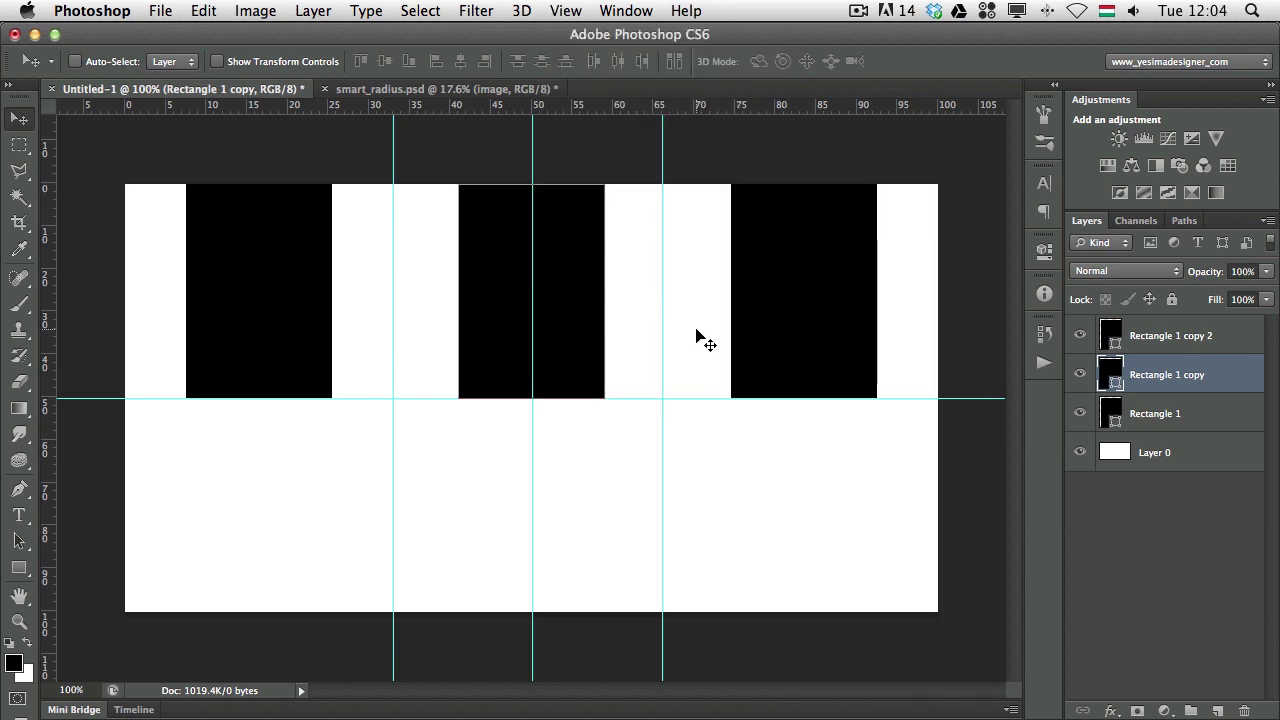